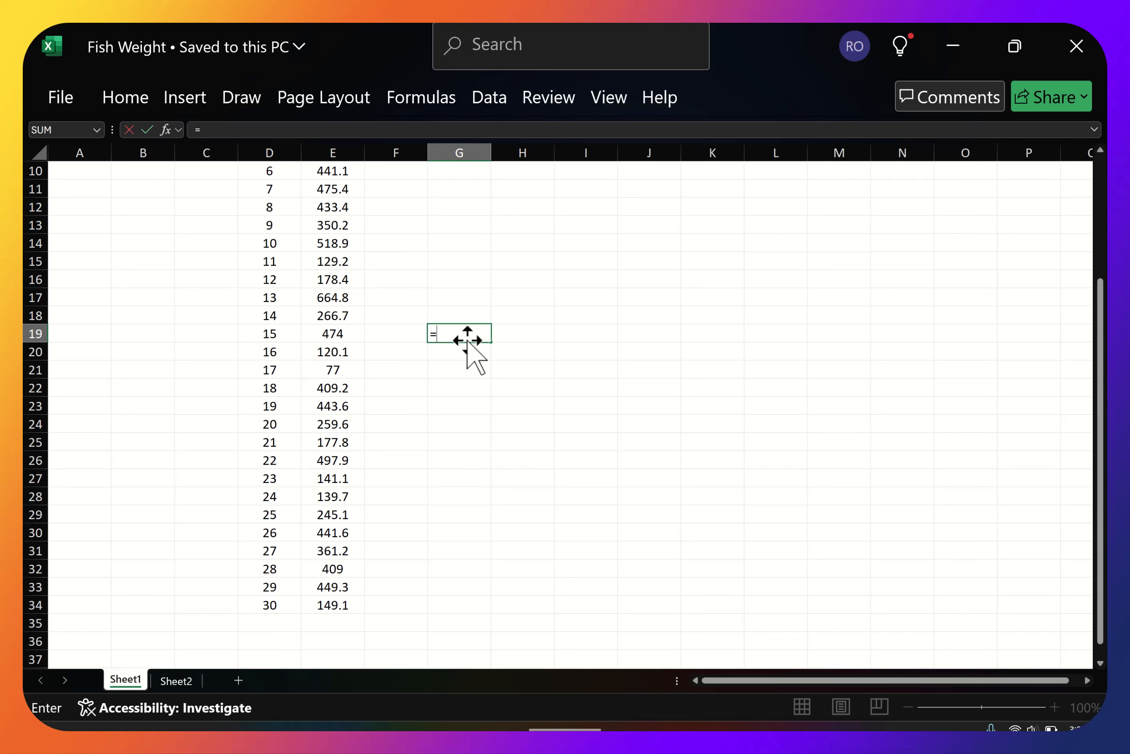
Calculate the average of the fish weights in E5:E34 with an AVERAGE formula in cell G19.
type("aver")
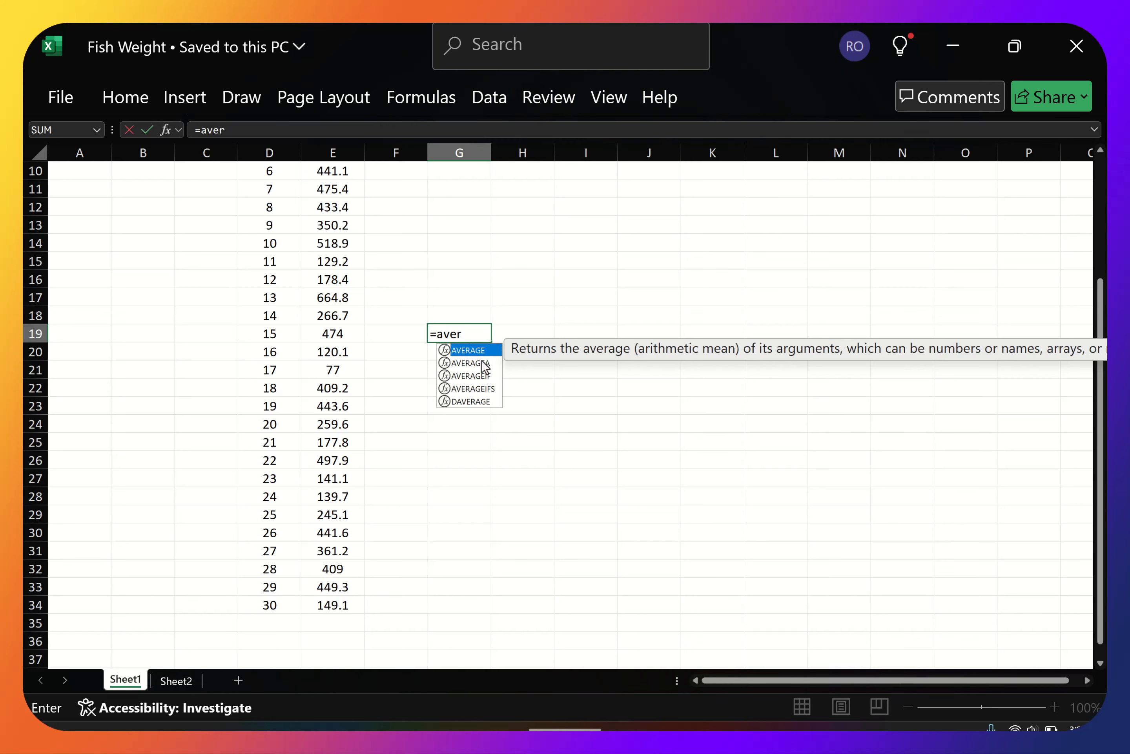
double_click(474, 350)
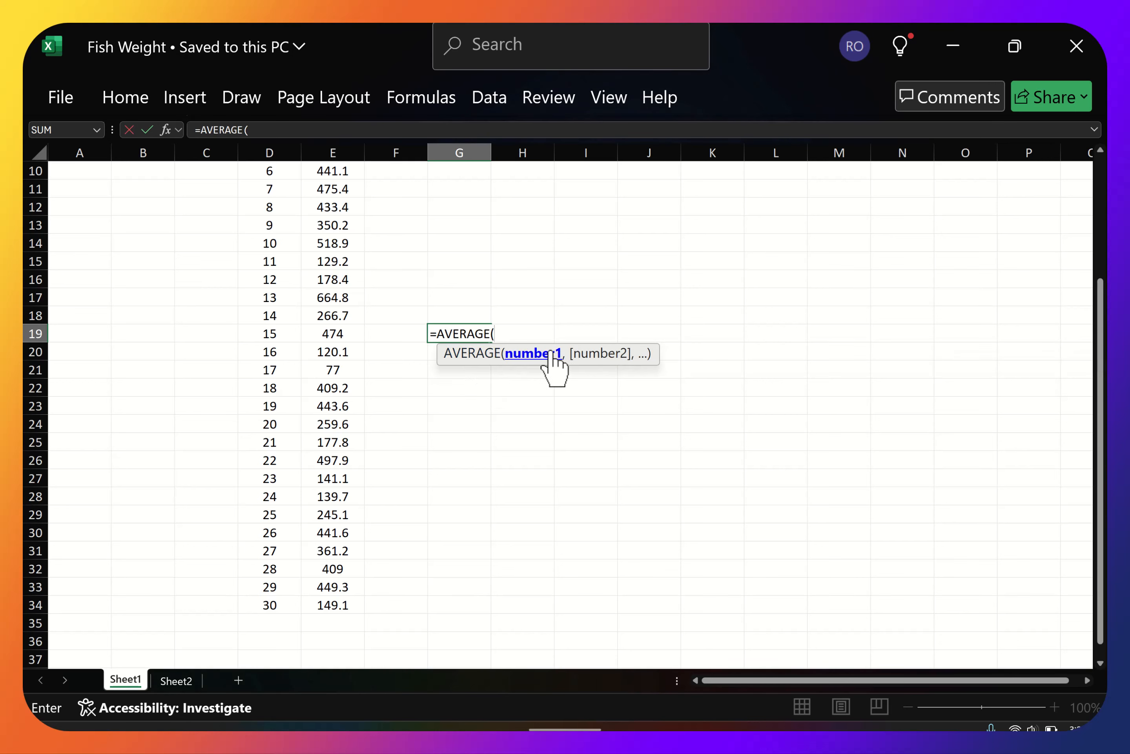
scroll(380, 256, "up", 2)
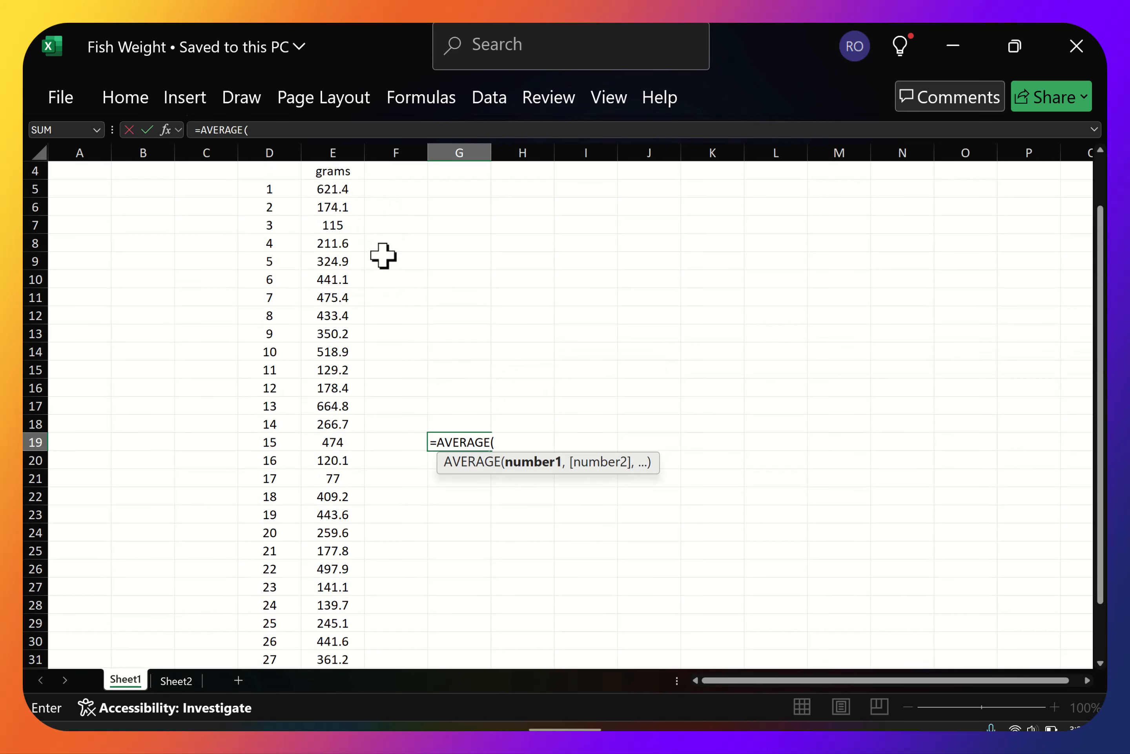
left_click_drag(328, 189, 335, 654)
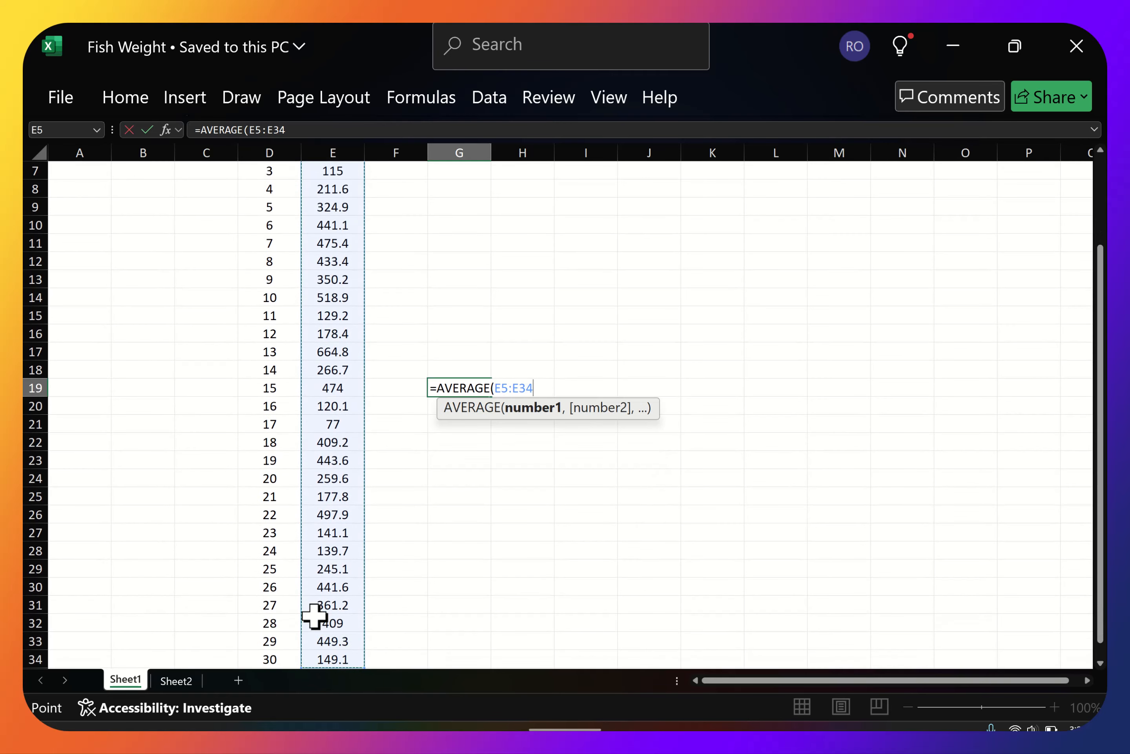
type(")")
key("Return")
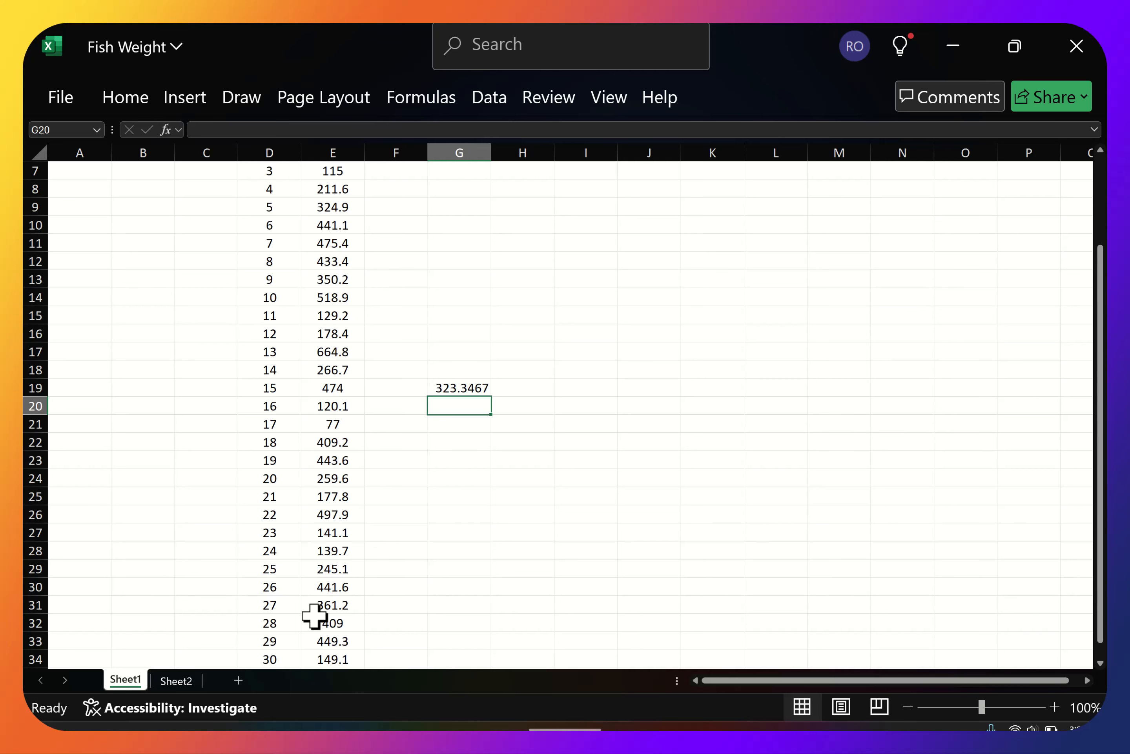
key("Up")
scroll(646, 432, "down", 1)
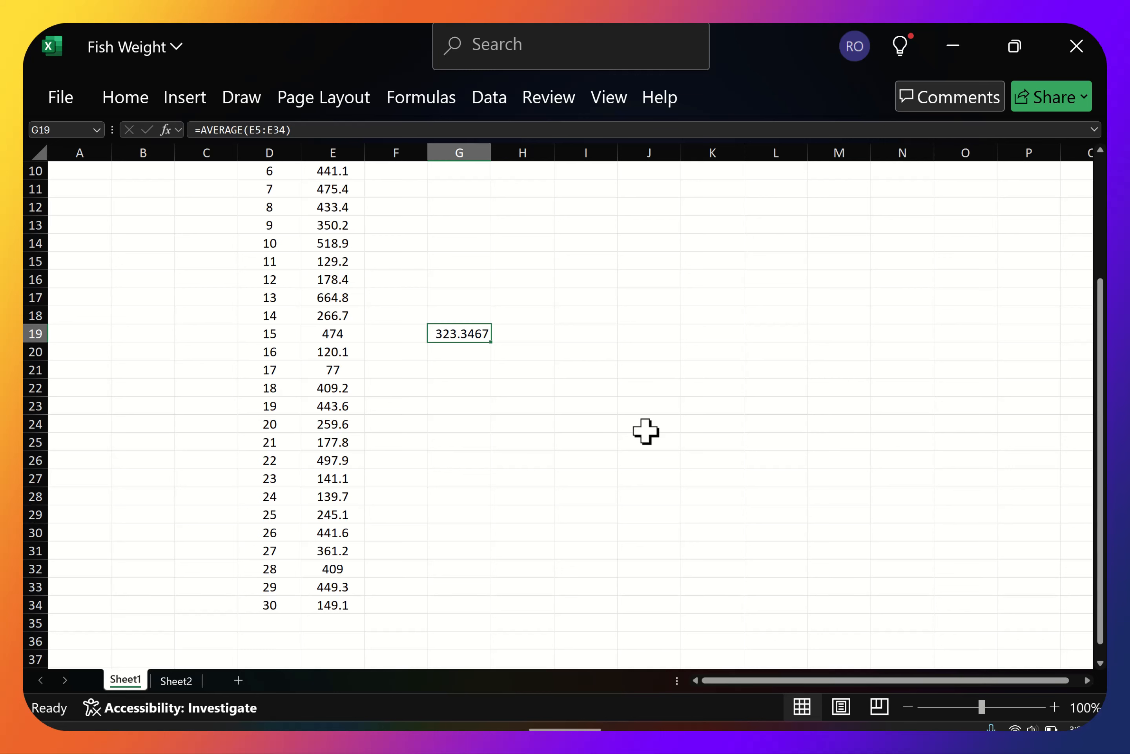
left_click(127, 102)
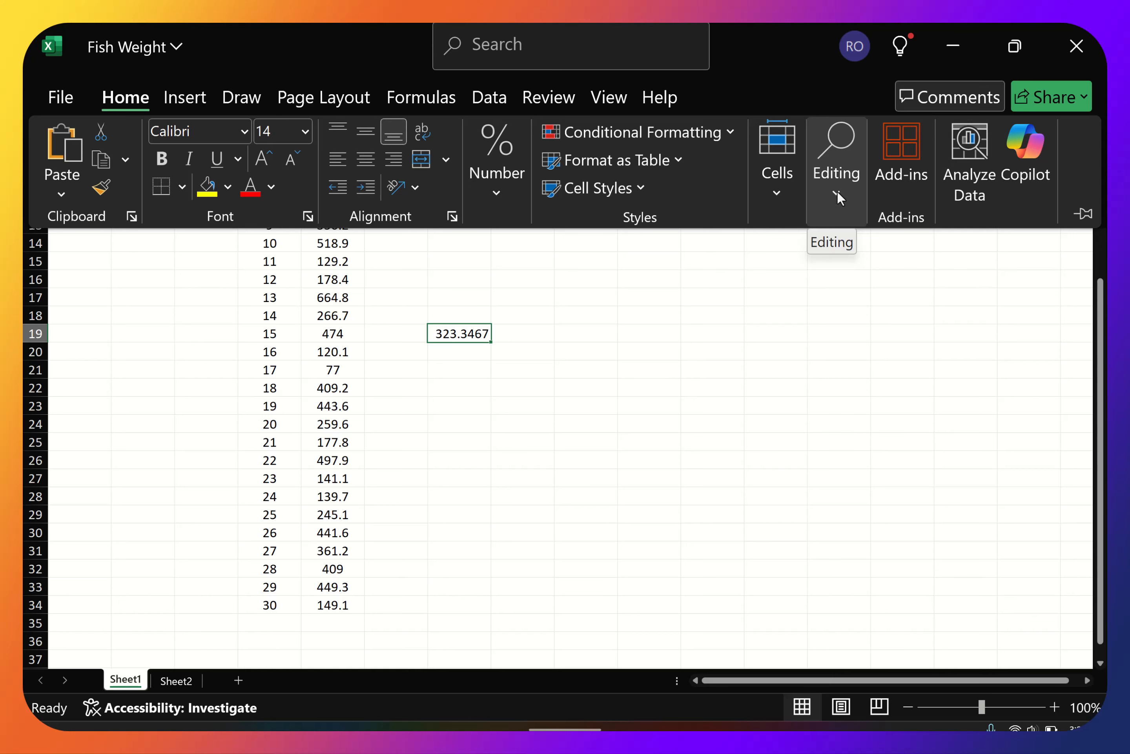
left_click(837, 191)
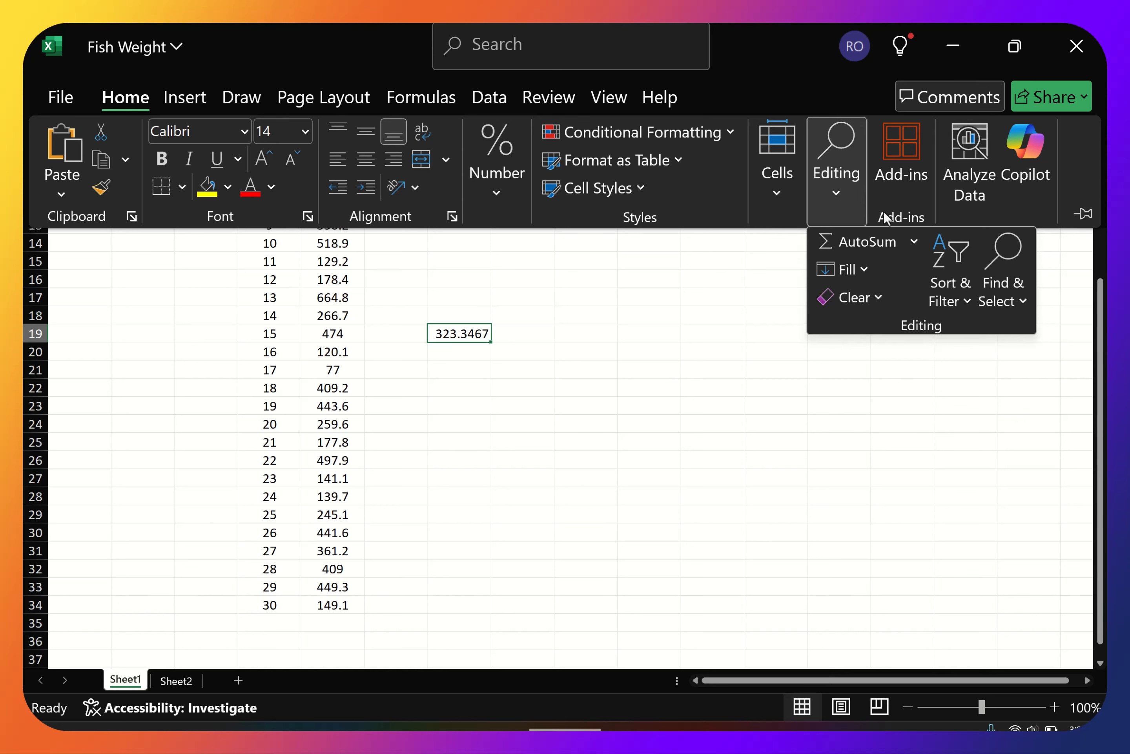
left_click(914, 240)
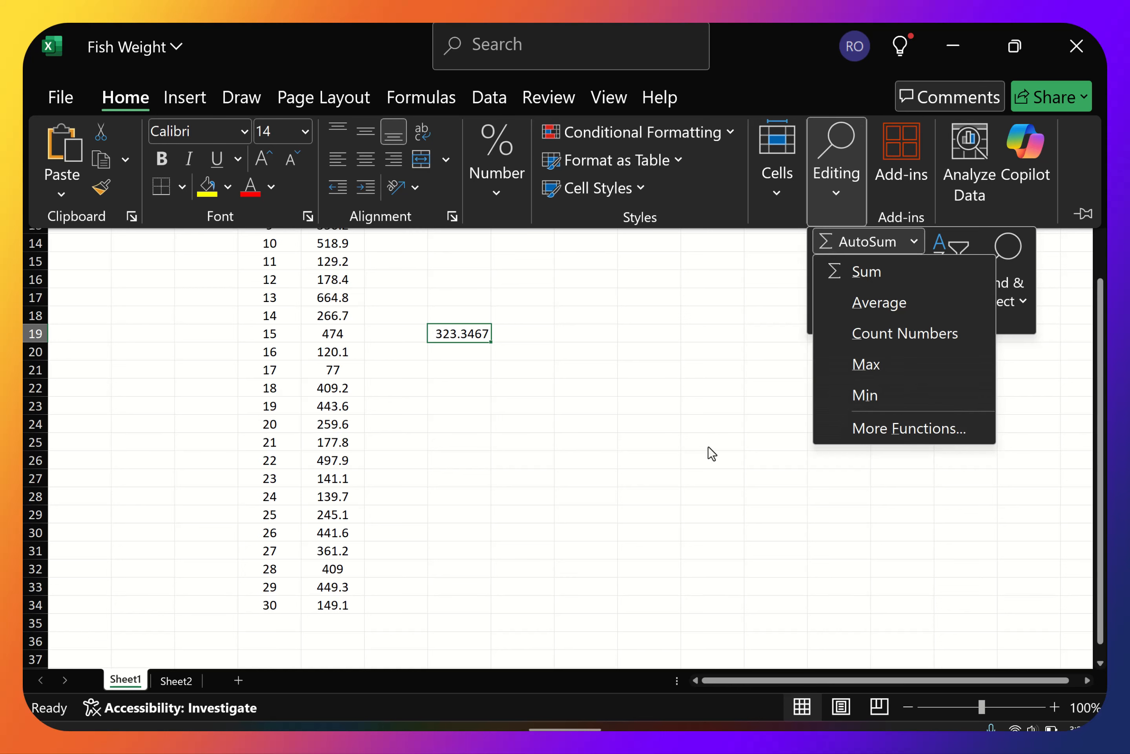
key("Escape")
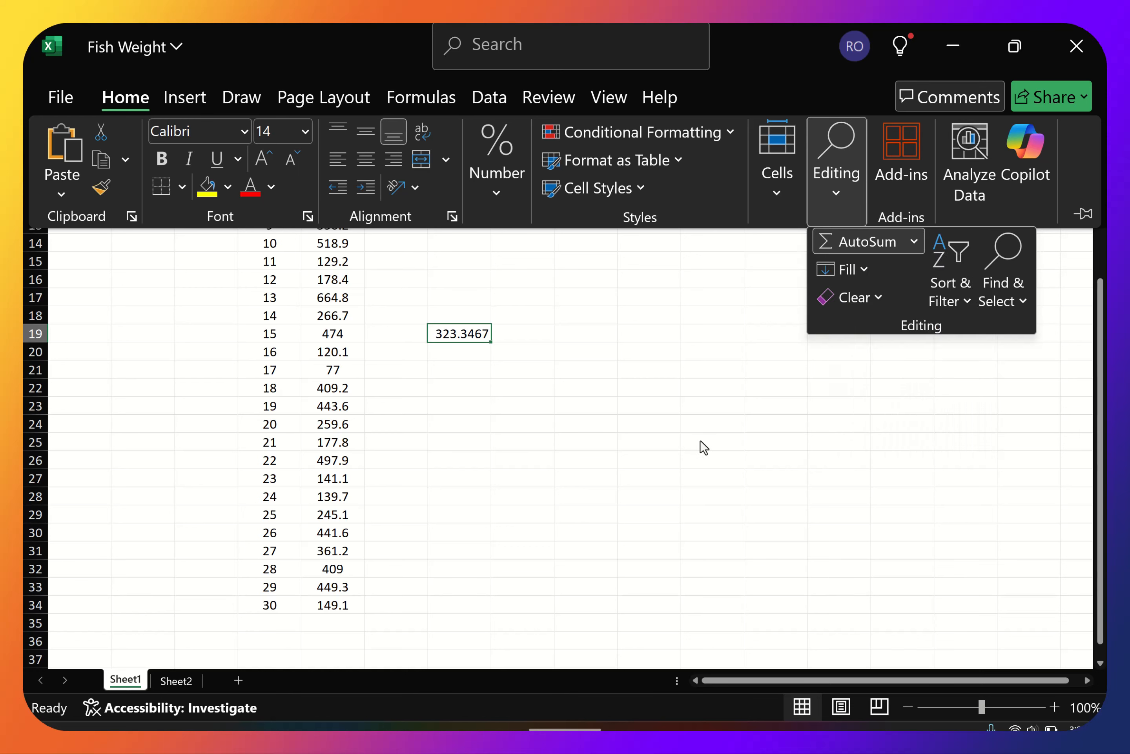
key("Escape")
key("Escape")
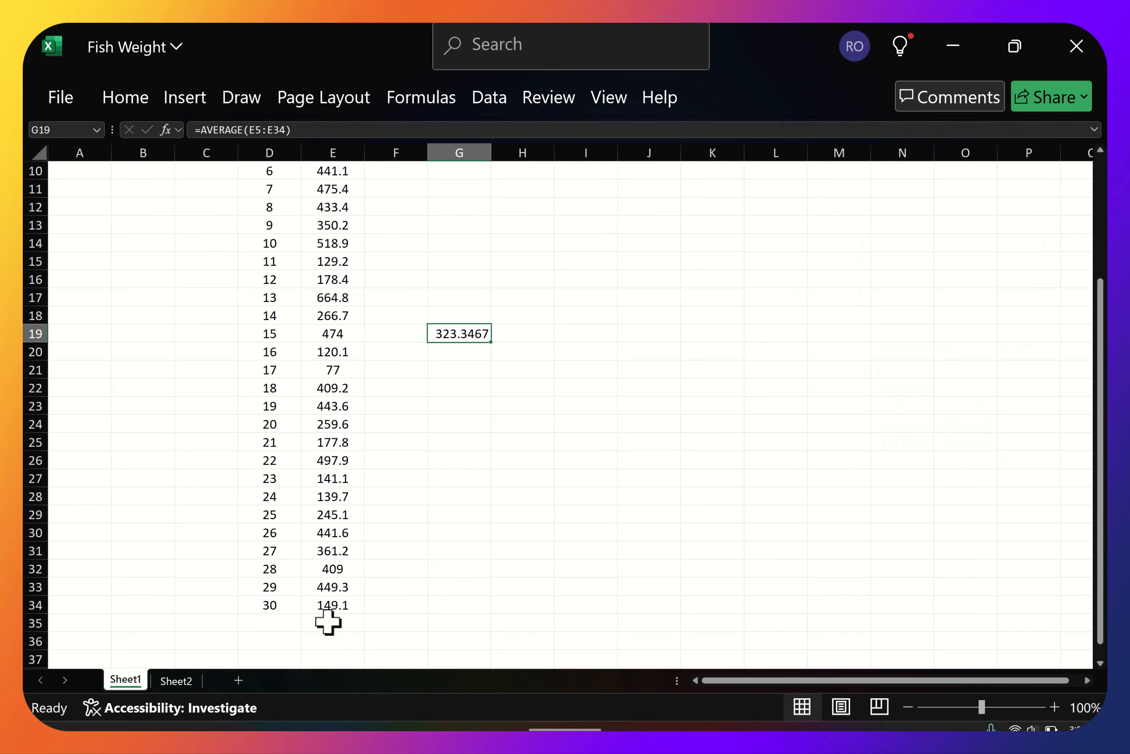
Insert the AutoSum Average of E5:E34 in cell E35 and compare its formula with the one in G19.
left_click(331, 623)
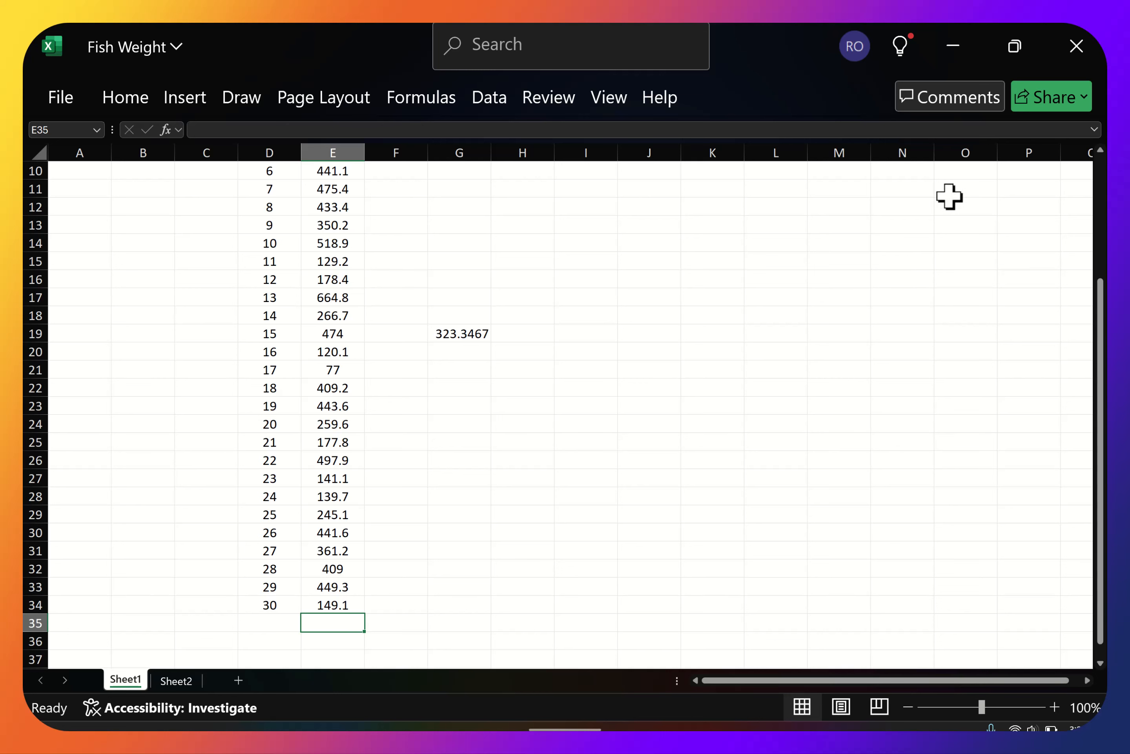
left_click(125, 100)
left_click(838, 200)
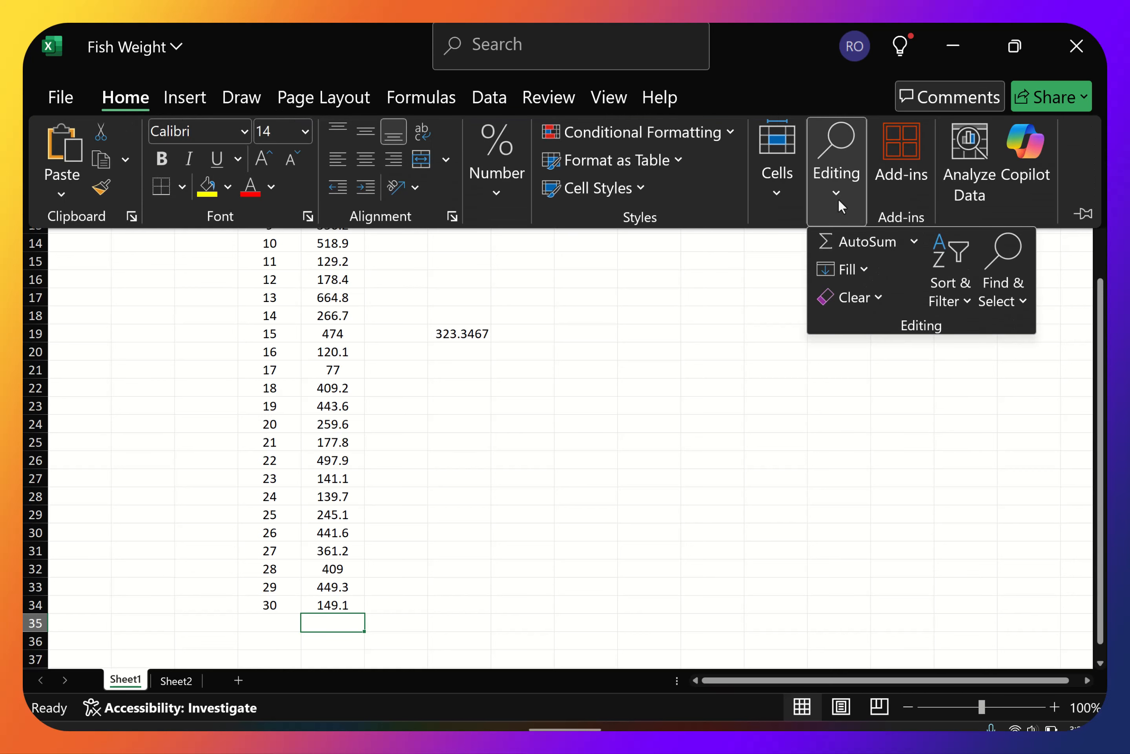
left_click(915, 241)
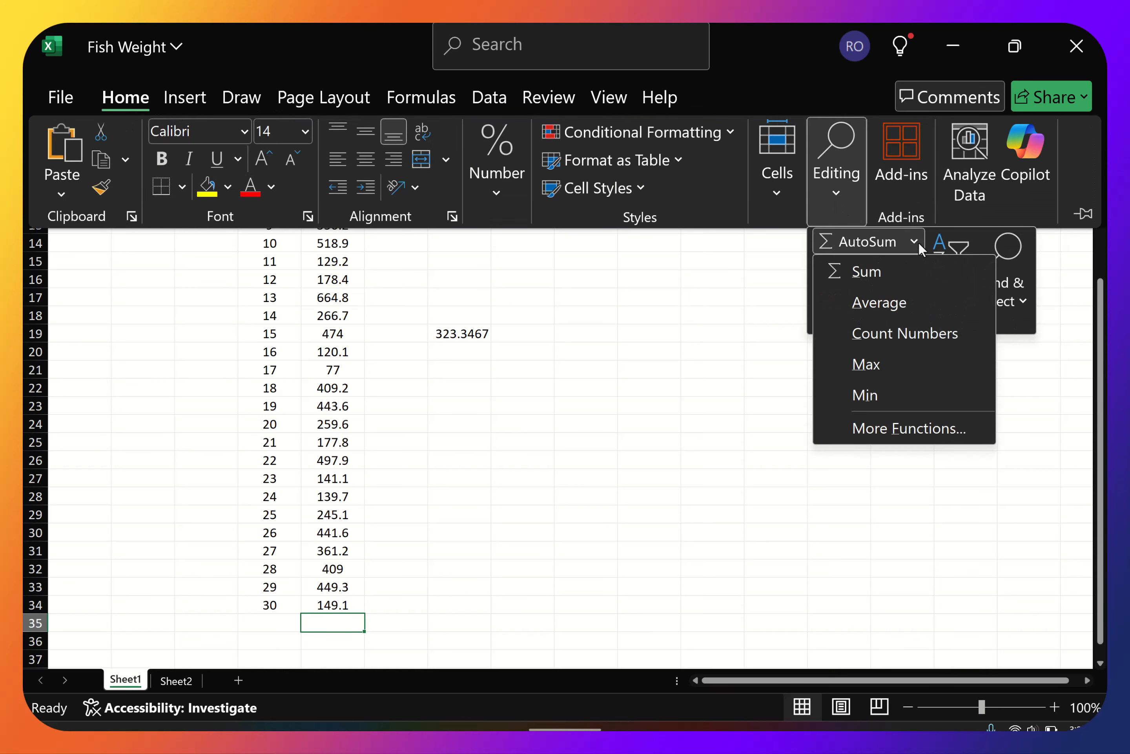
left_click(873, 302)
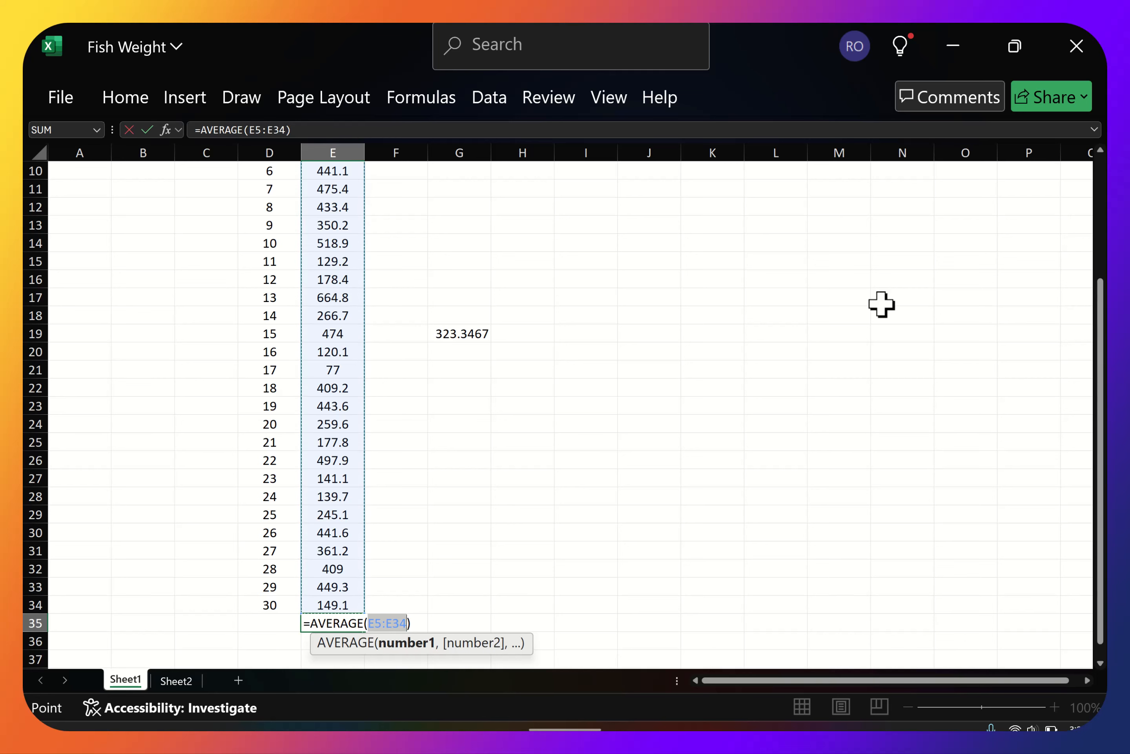
key("Escape")
key("Return")
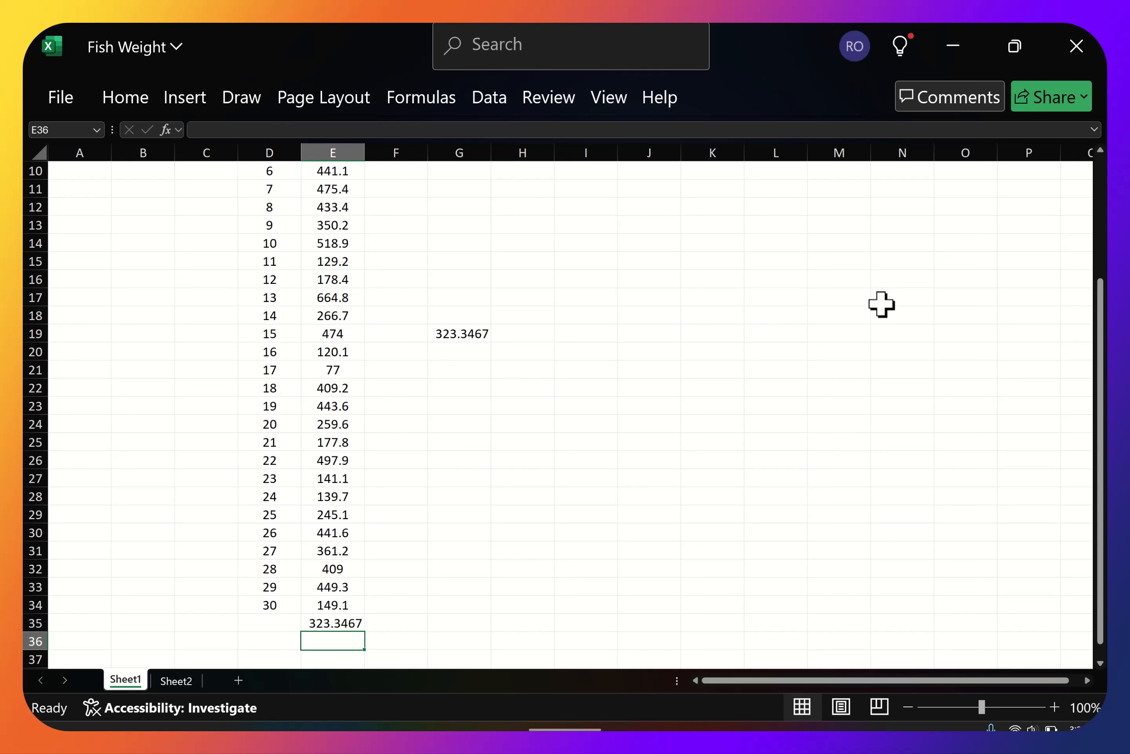
left_click(452, 336)
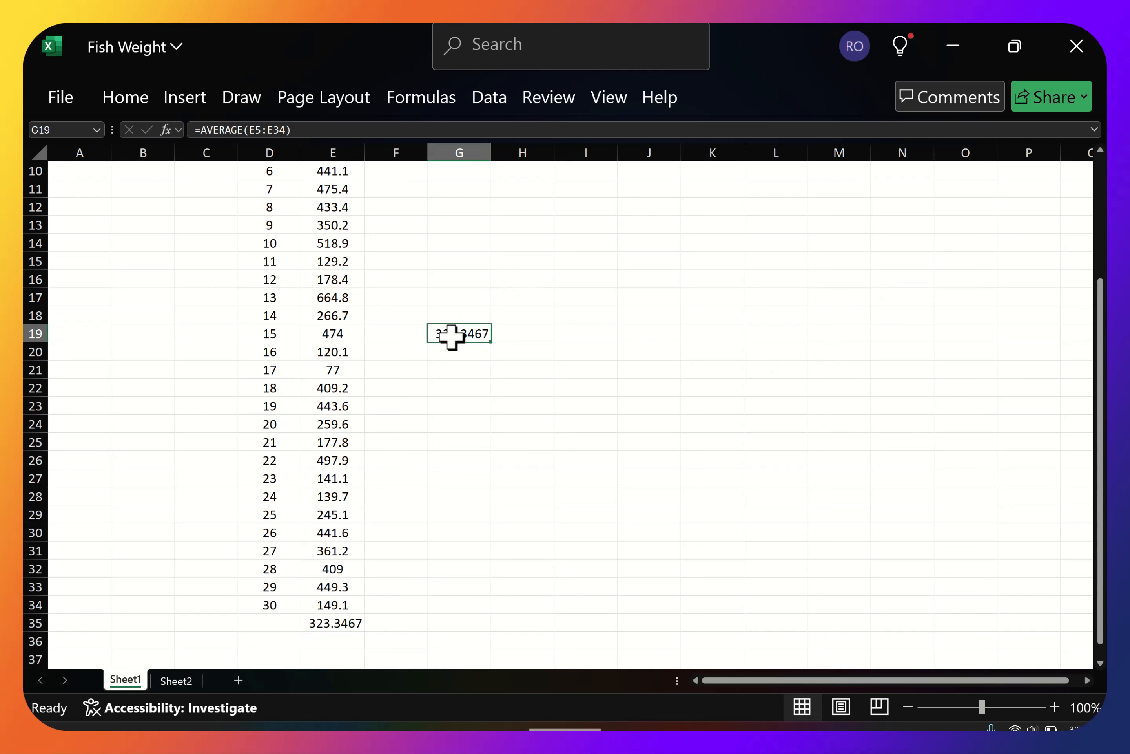
left_click(330, 623)
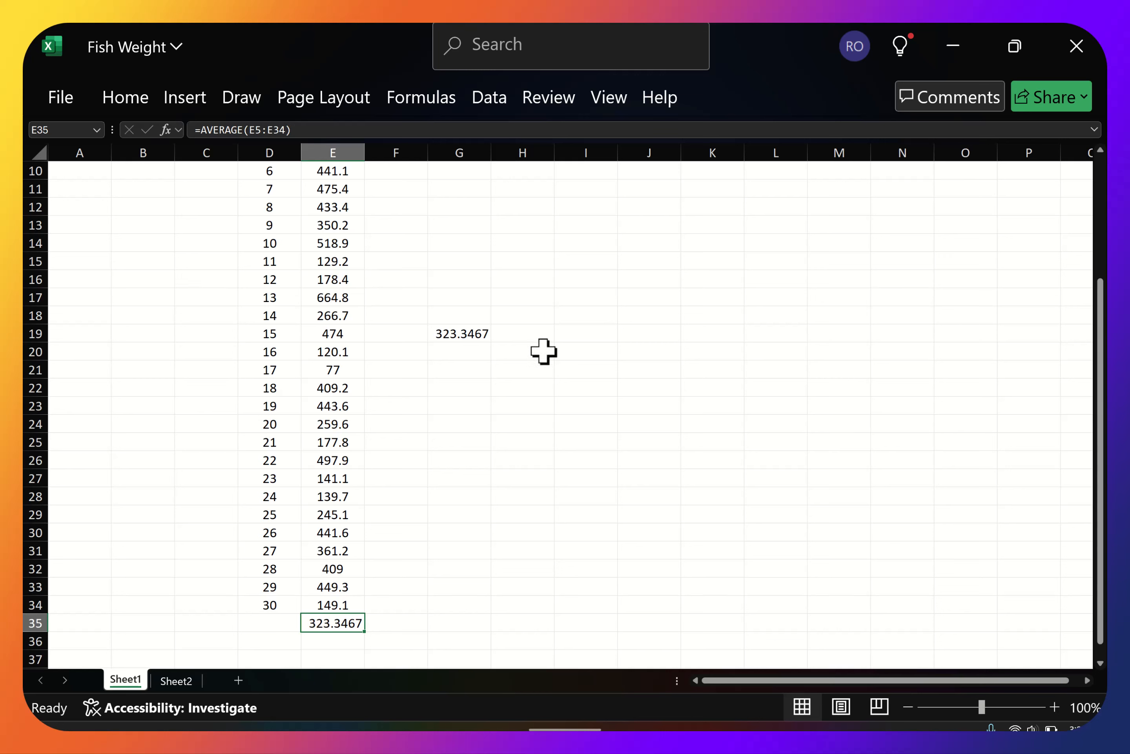
Calculate the median of the fish weights in E5:E34 with a MEDIAN formula in cell E36.
left_click(340, 641)
scroll(778, 473, "down", 1)
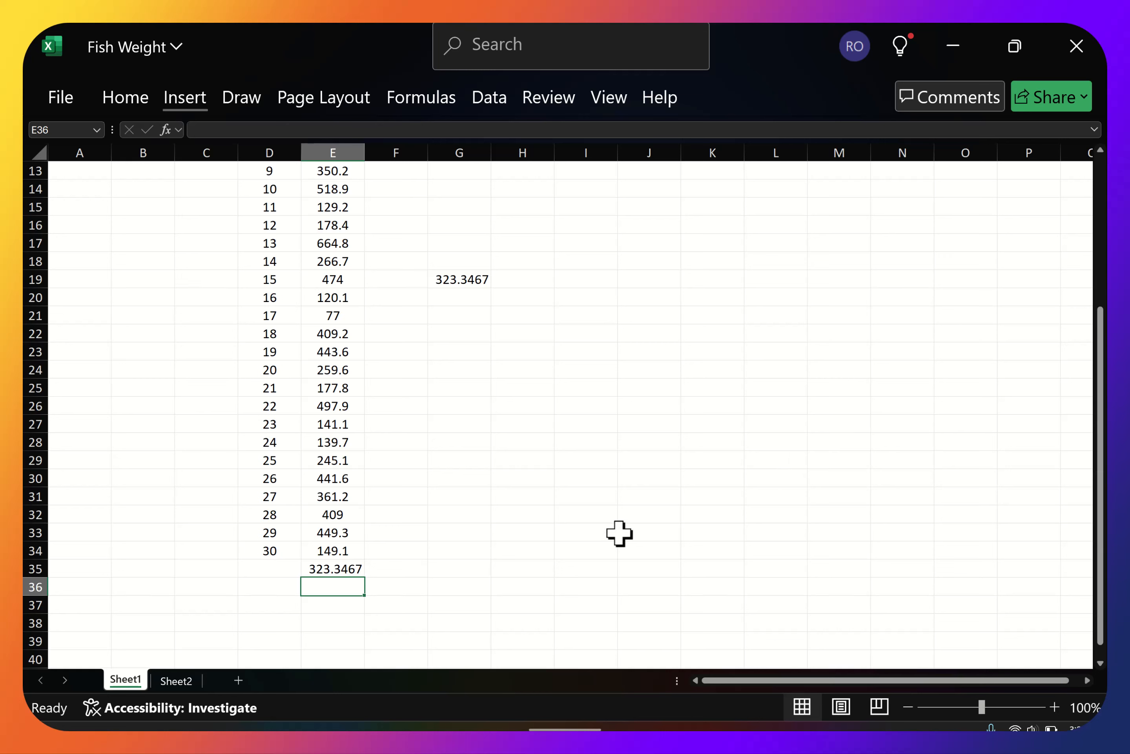
type("=")
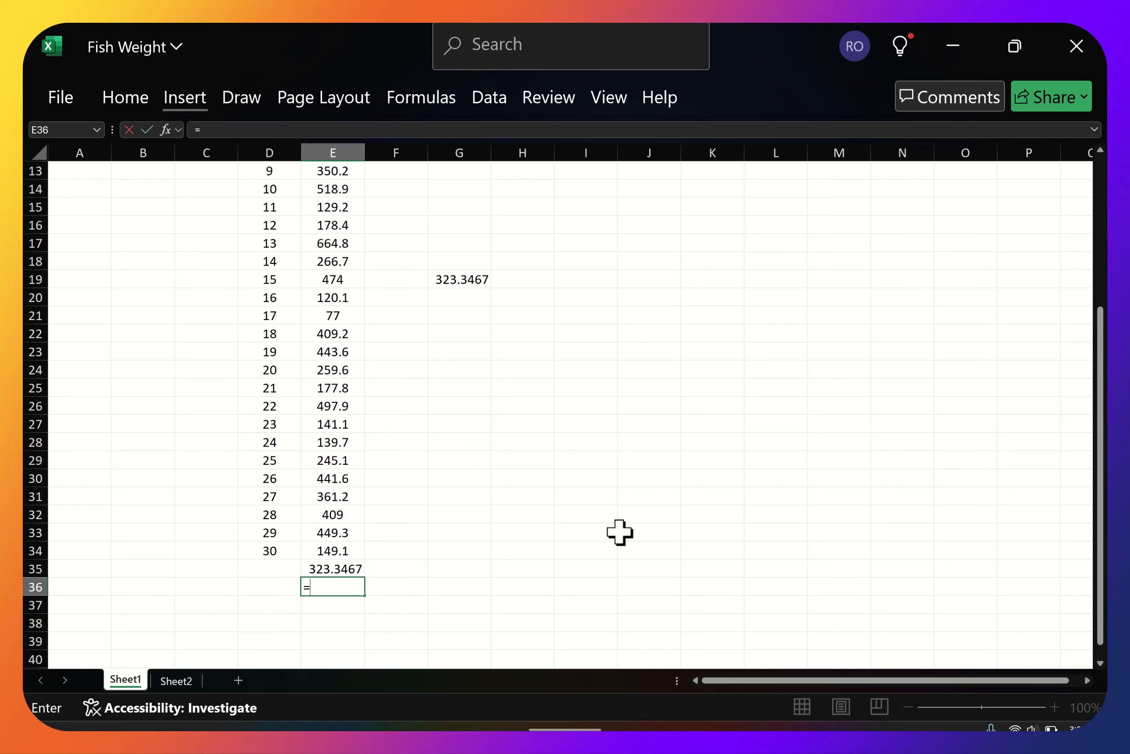
type("med")
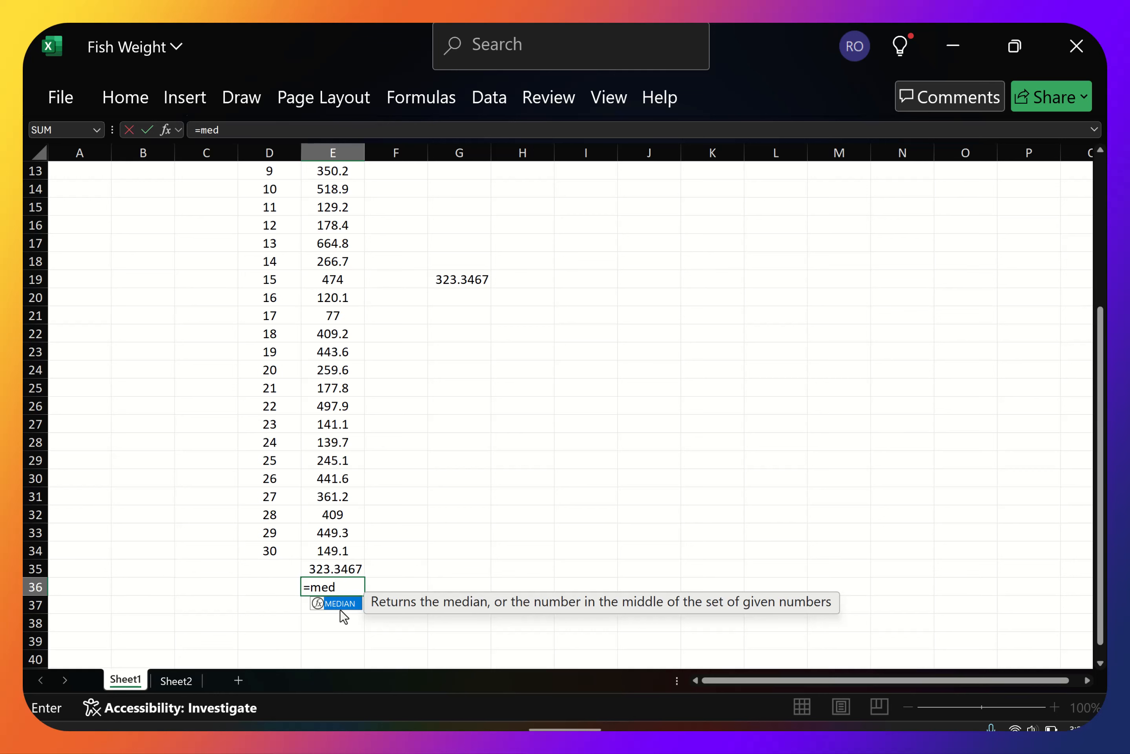
type("ian(")
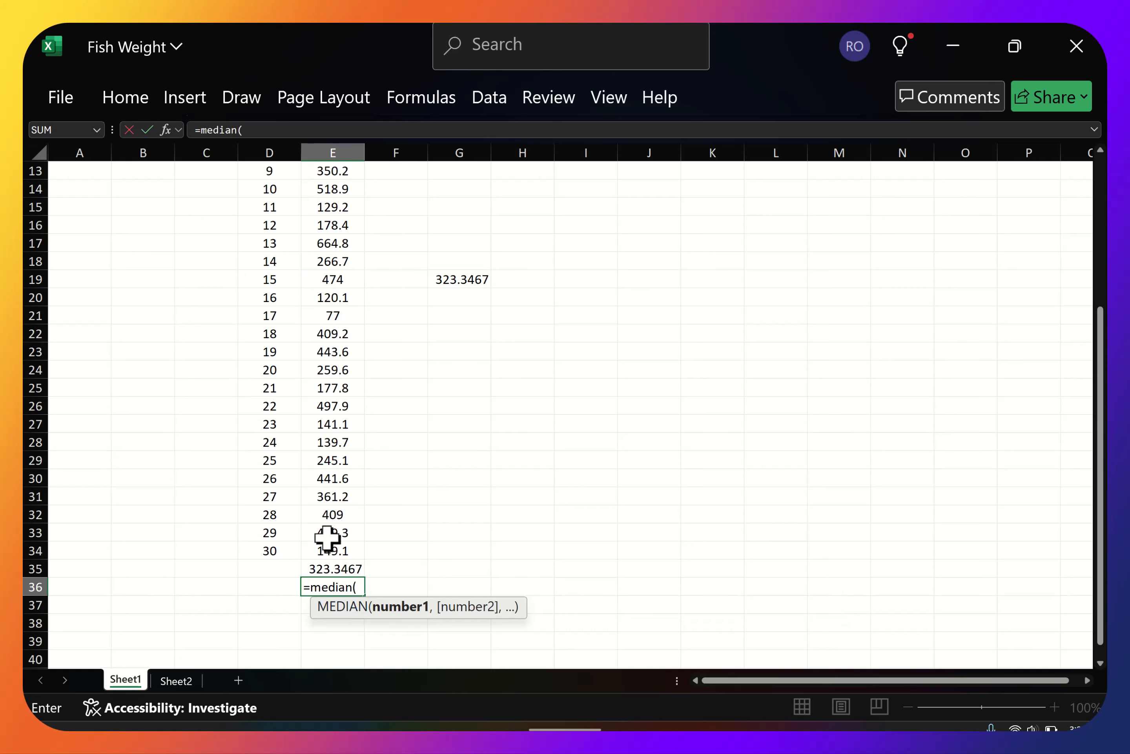
left_click_drag(331, 551, 321, 171)
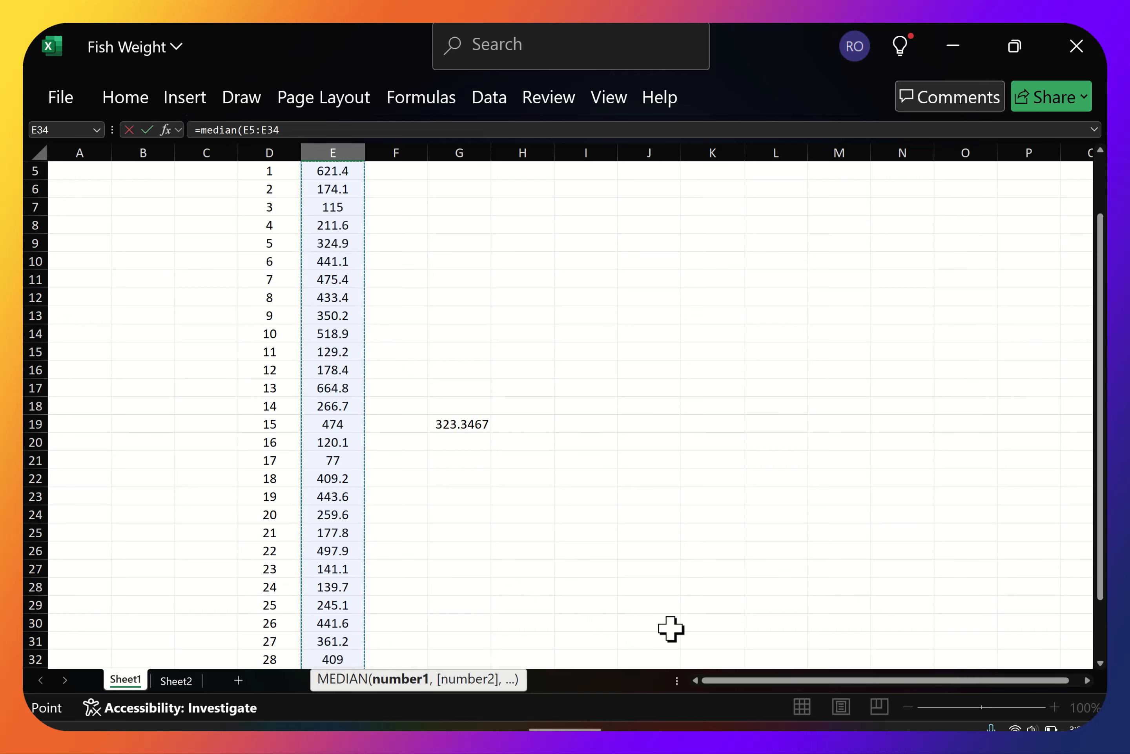
type(")")
key("Return")
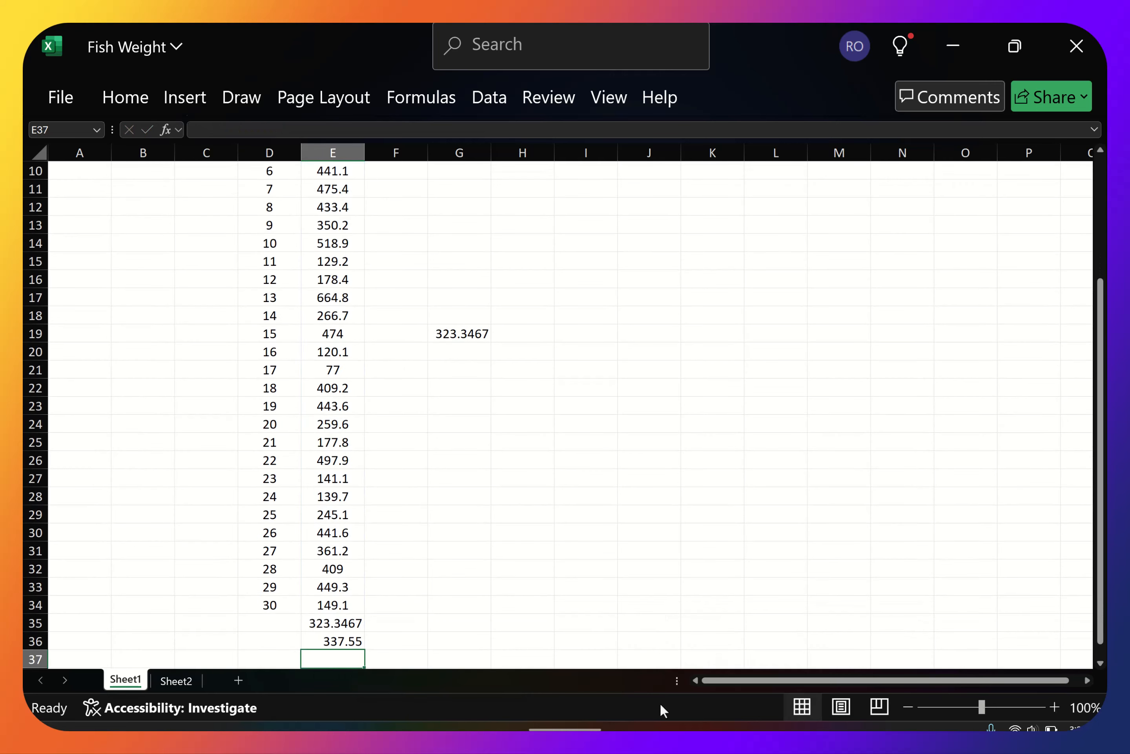
left_click(333, 641)
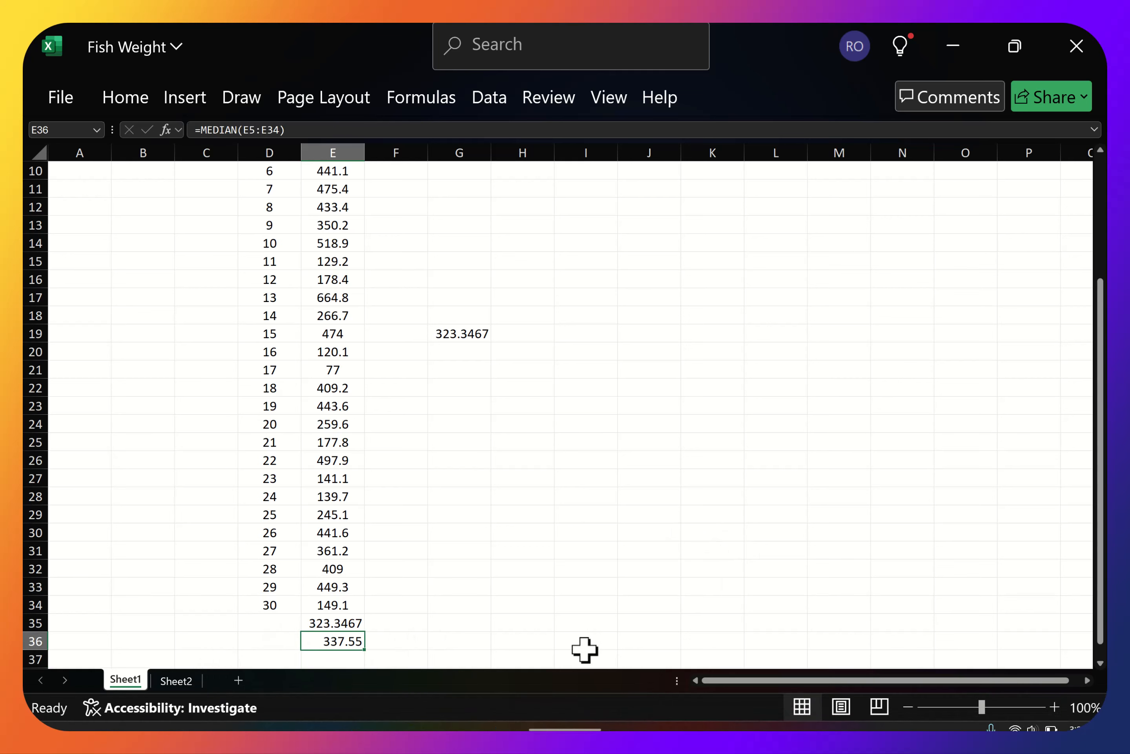
Calculate the mode of the fish weights in E5:E34 with a MODE formula in cell E37.
scroll(647, 522, "down", 1)
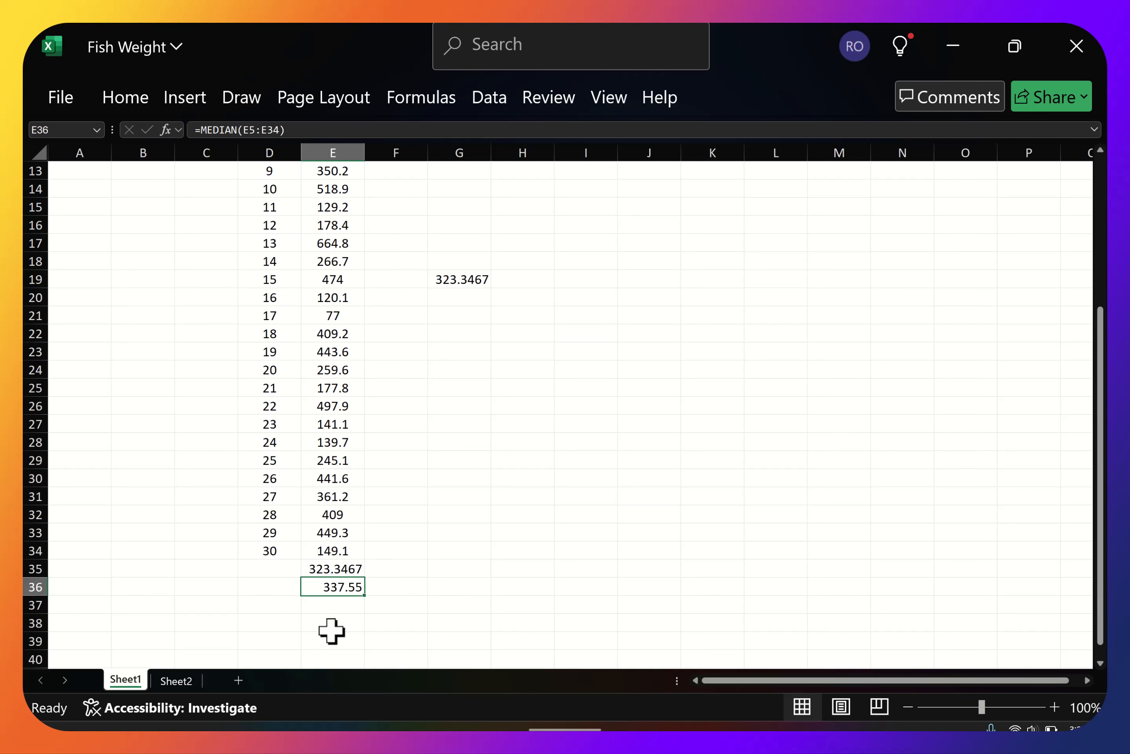
left_click(330, 609)
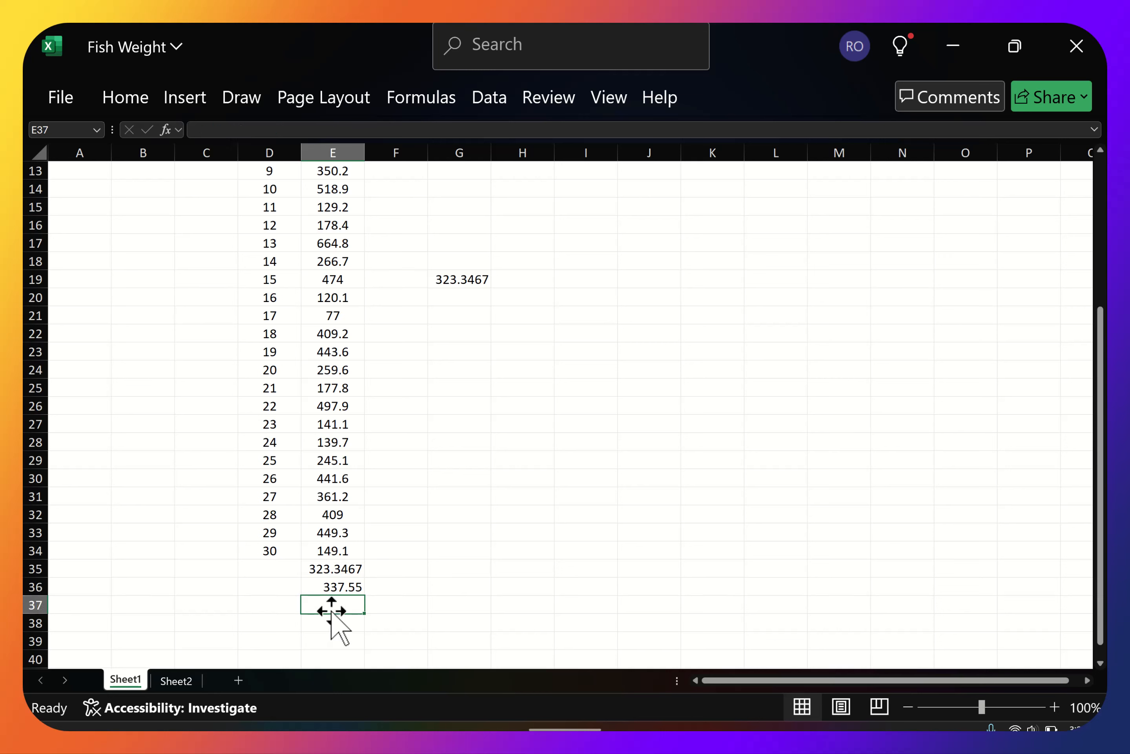
type("=mode")
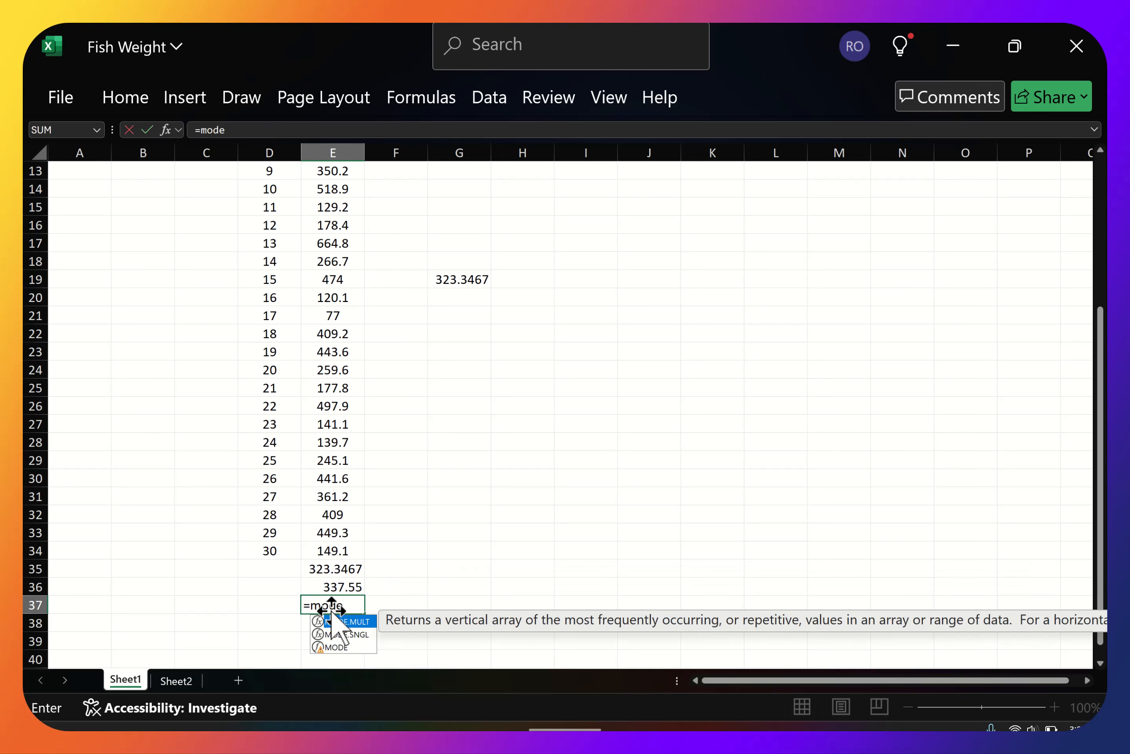
type("(")
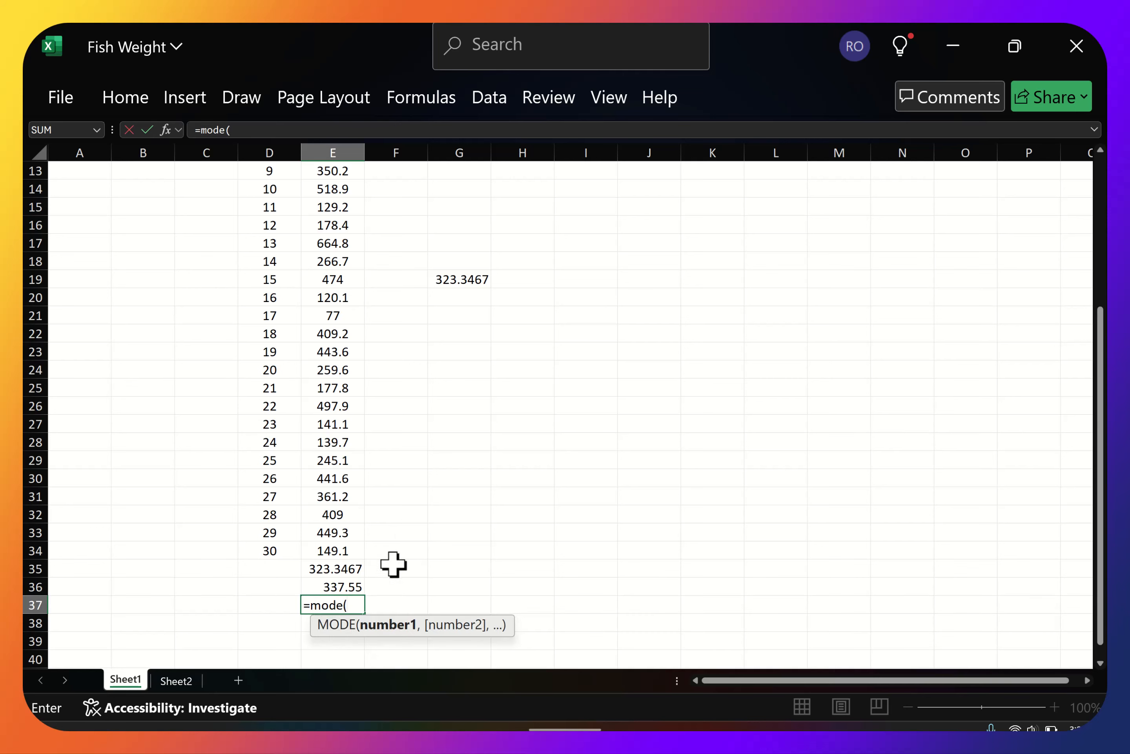
left_click(333, 546)
left_click_drag(334, 546, 319, 222)
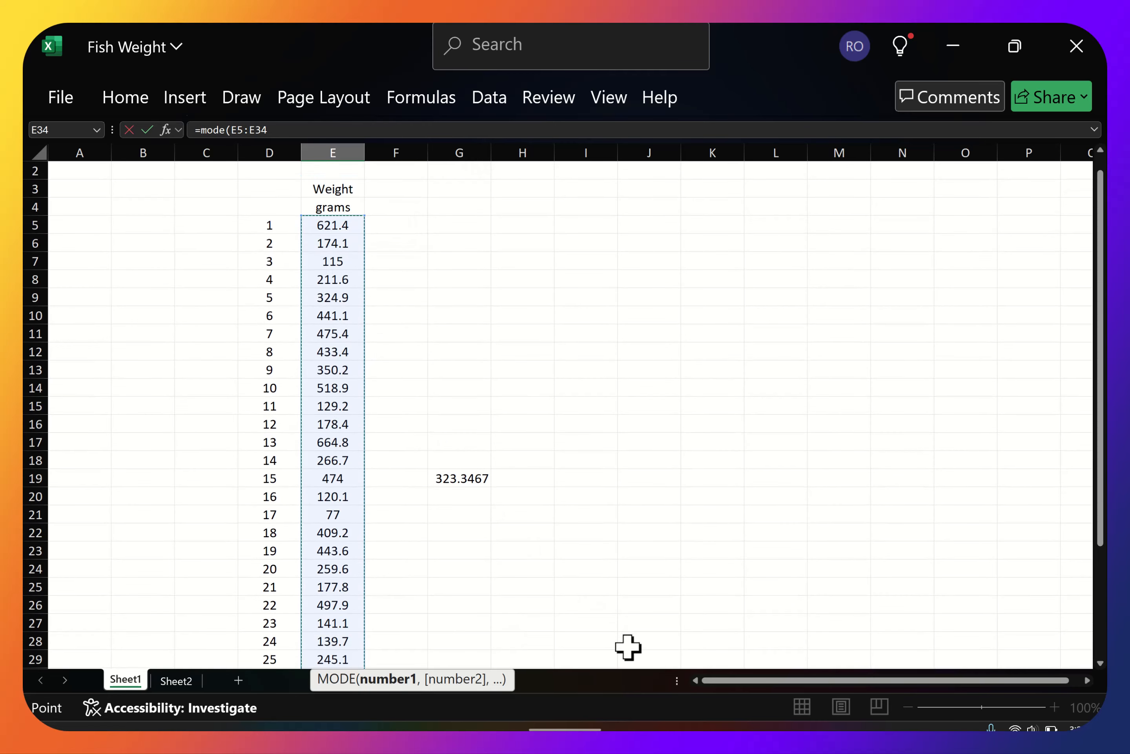
key("Return")
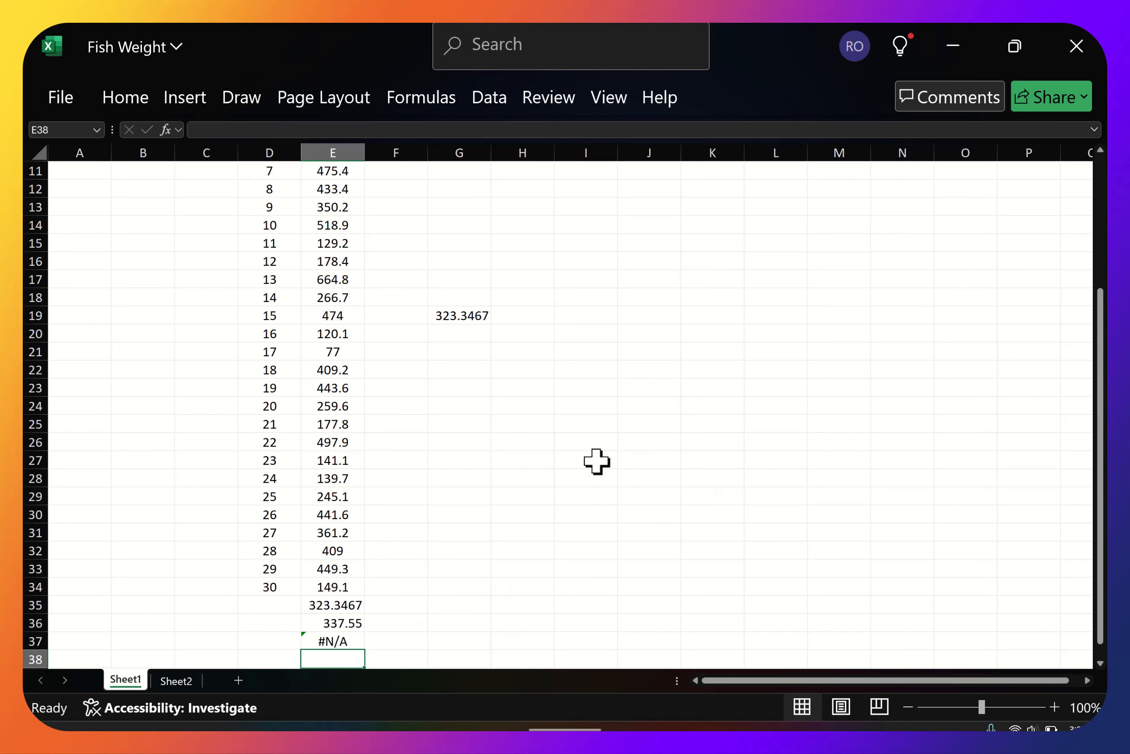
Calculate the minimum of the fish weights in E5:E34 with a MIN formula in cell E38.
scroll(325, 583, "down", 1)
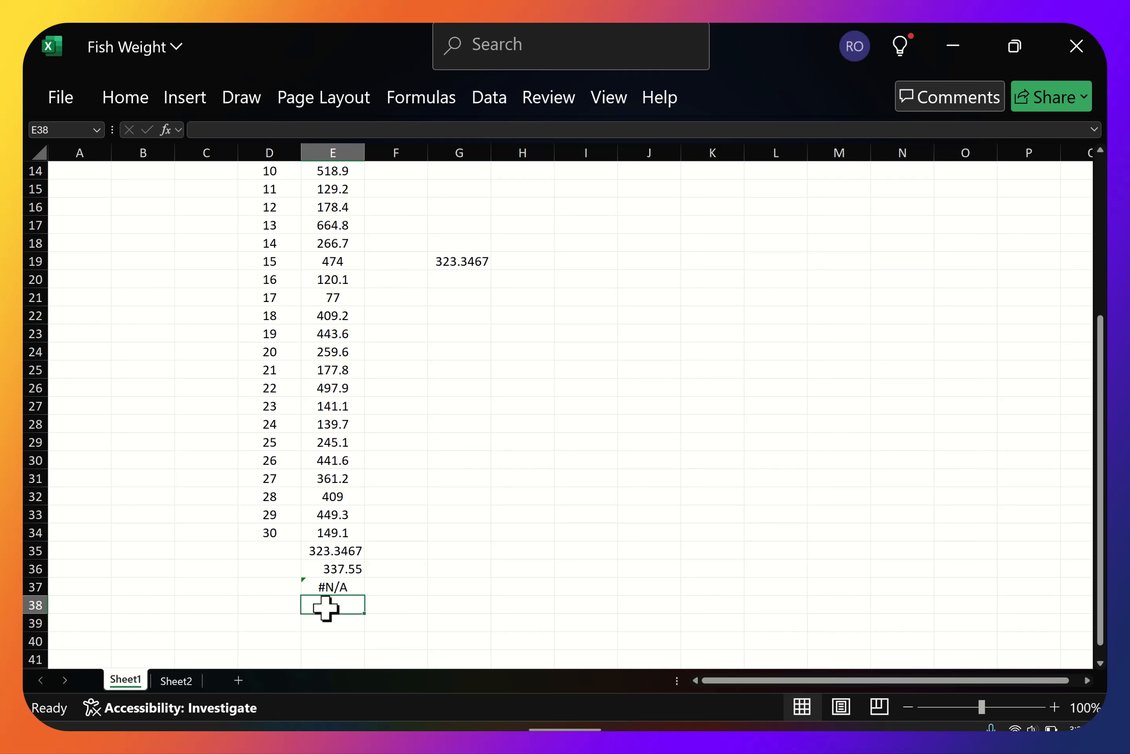
type("=m")
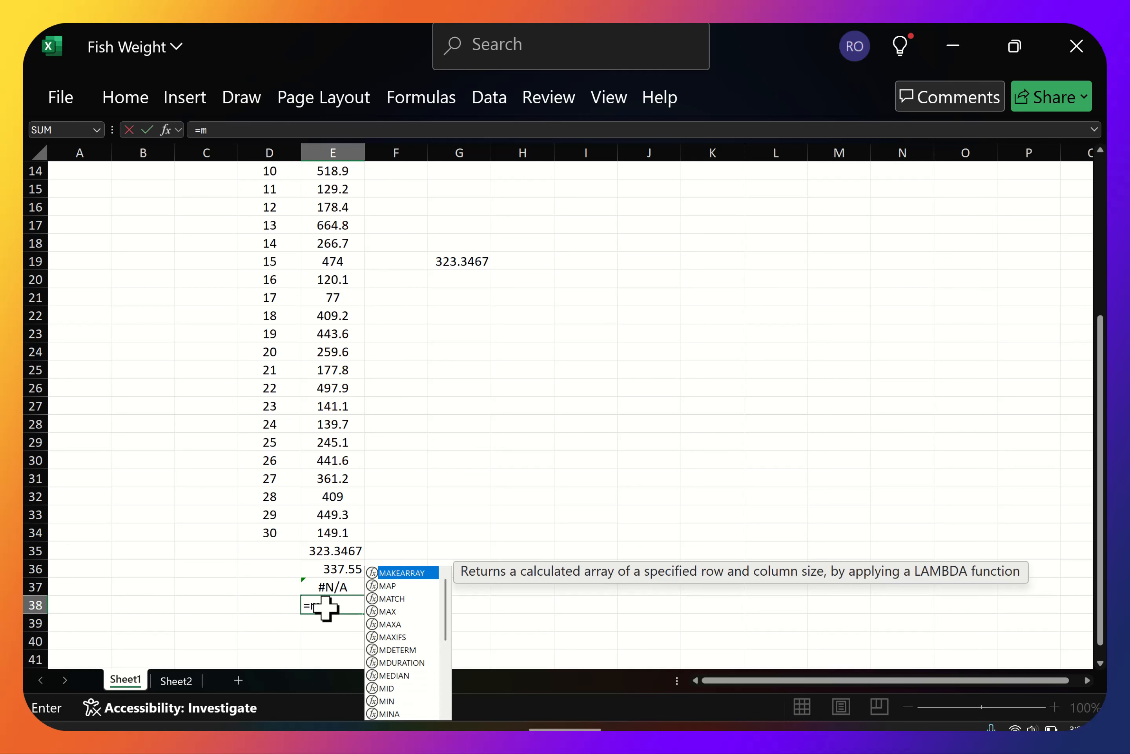
type("in(")
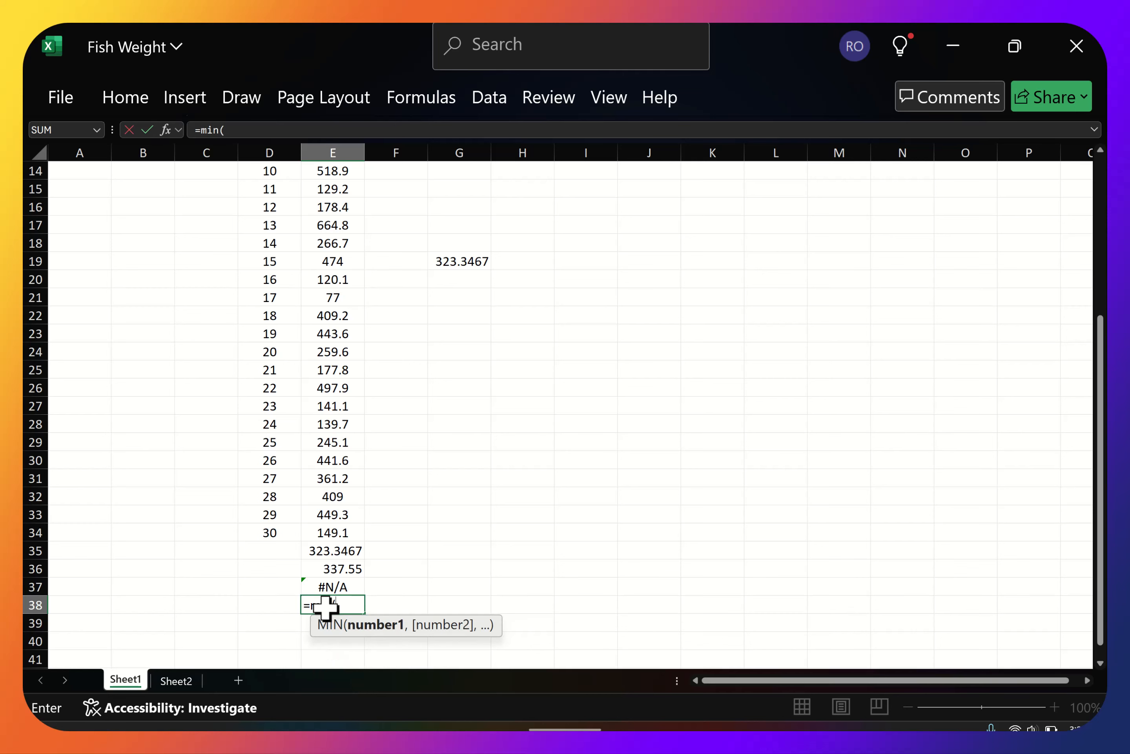
left_click_drag(330, 532, 332, 216)
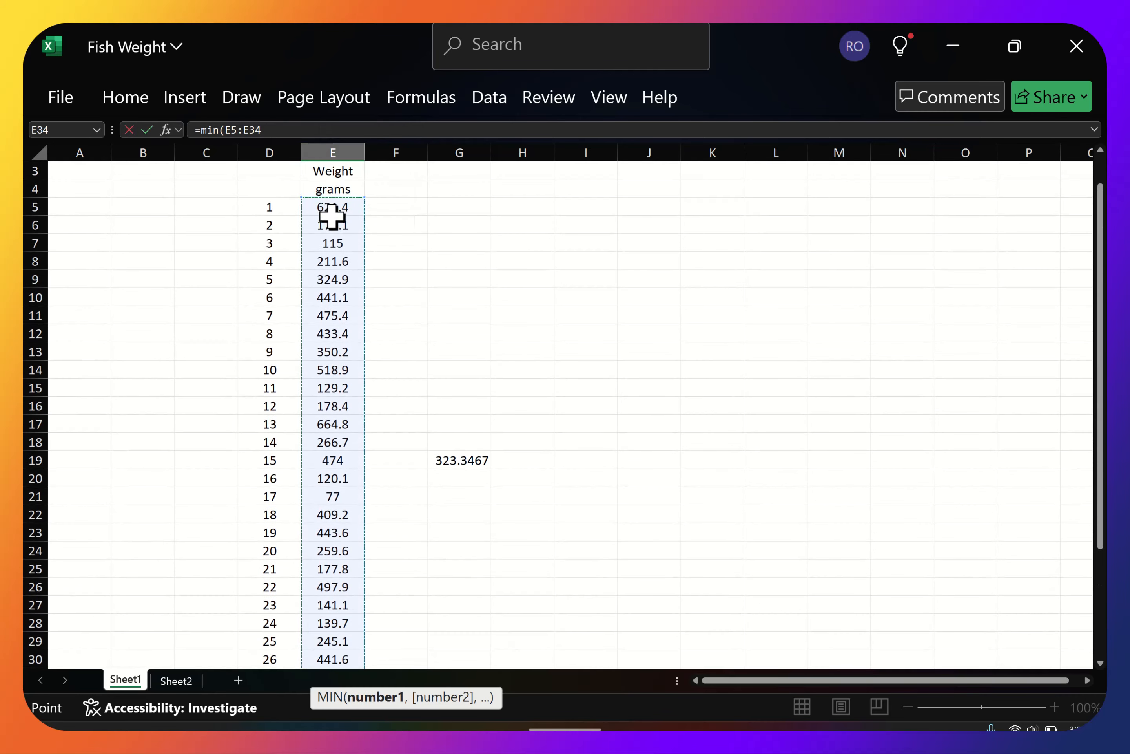
type(")")
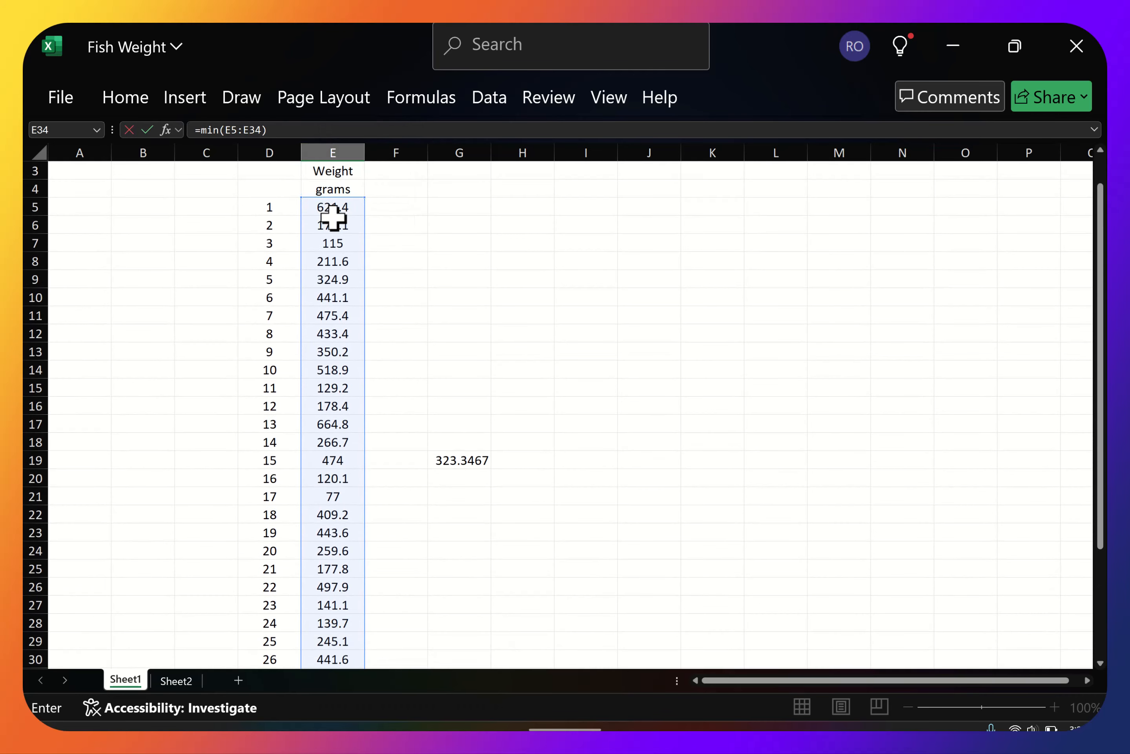
key("Return")
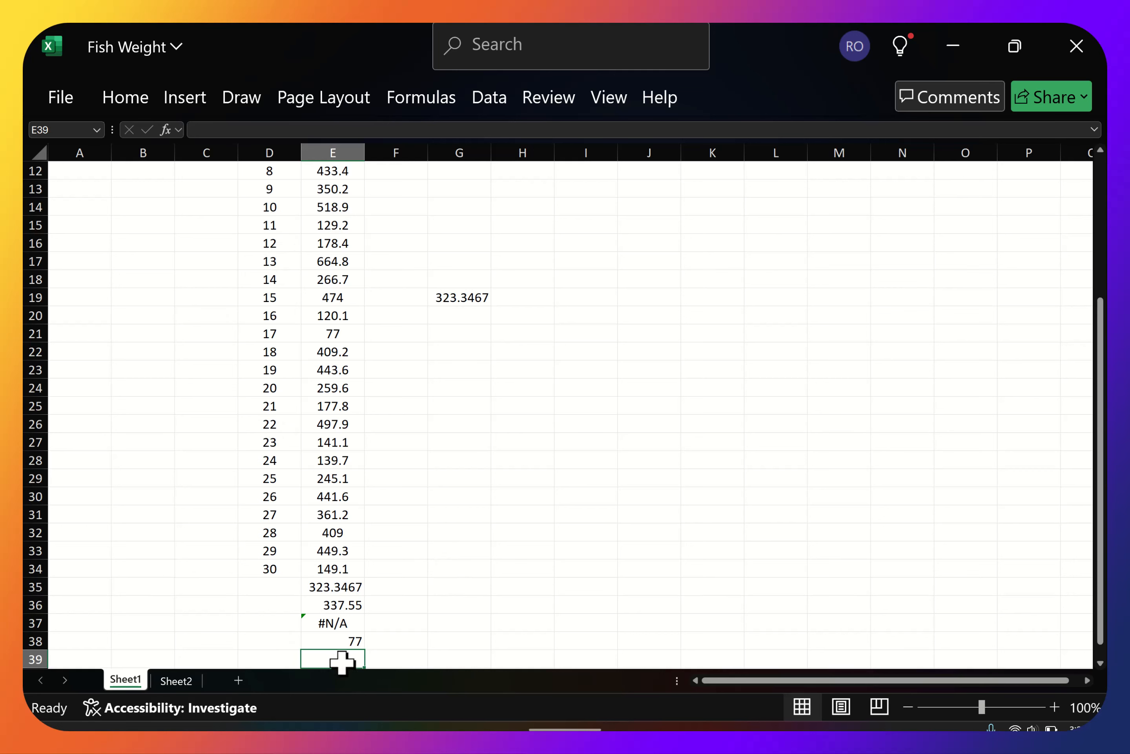
Calculate the maximum of the fish weights in E5:E34 with a MAX formula in cell E39.
type("=m")
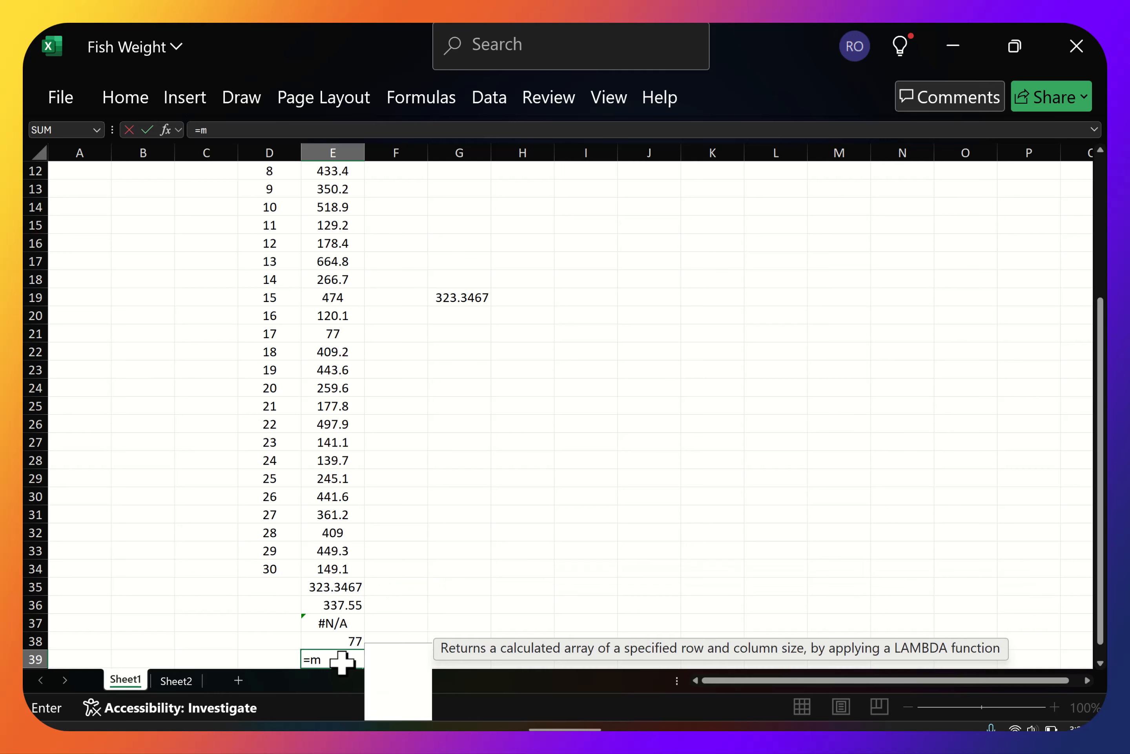
type("ax(")
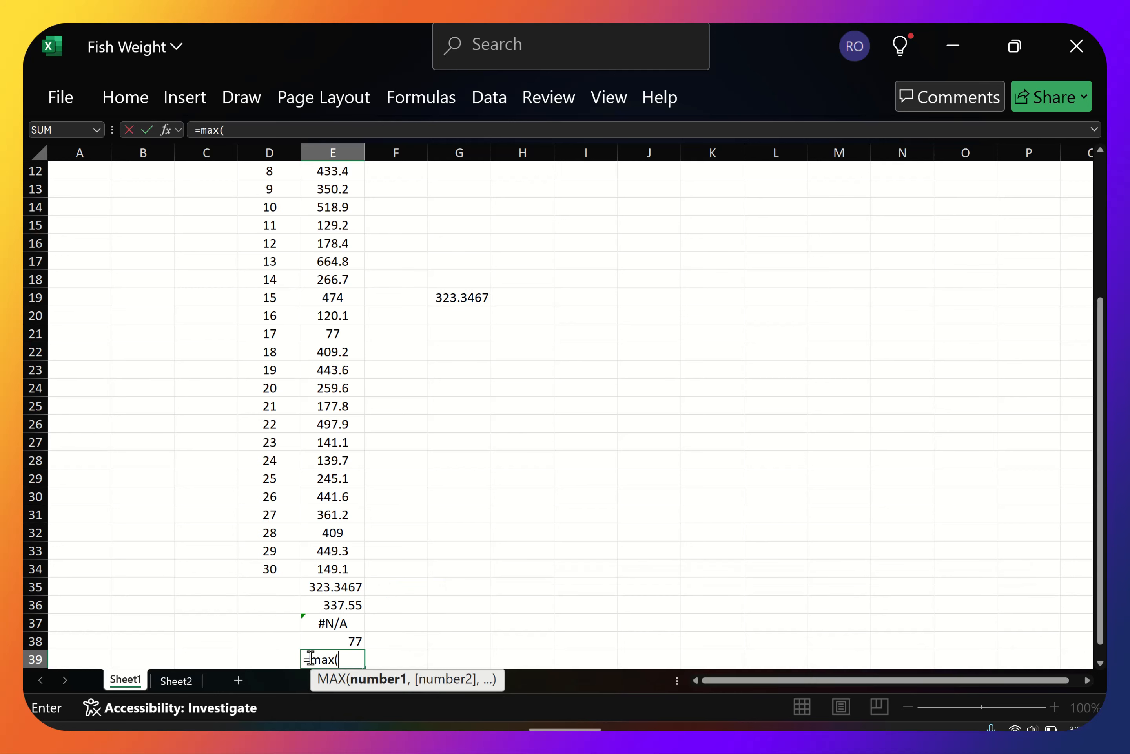
left_click_drag(328, 571, 339, 188)
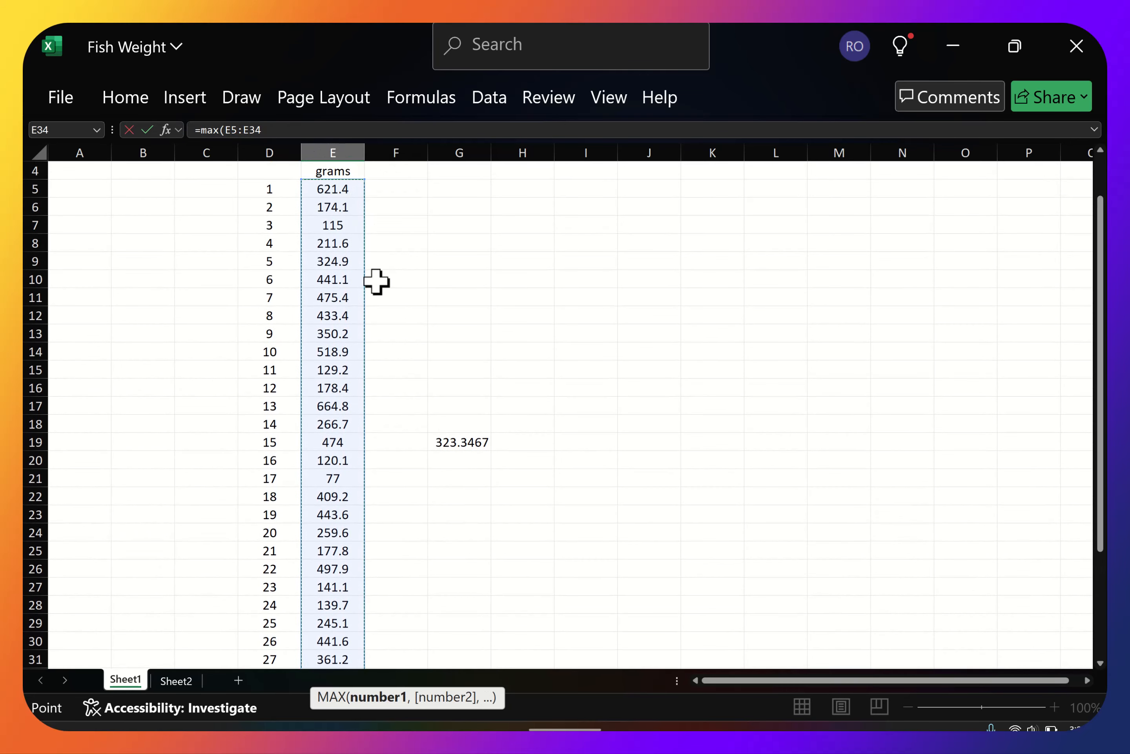
type(")")
key("Return")
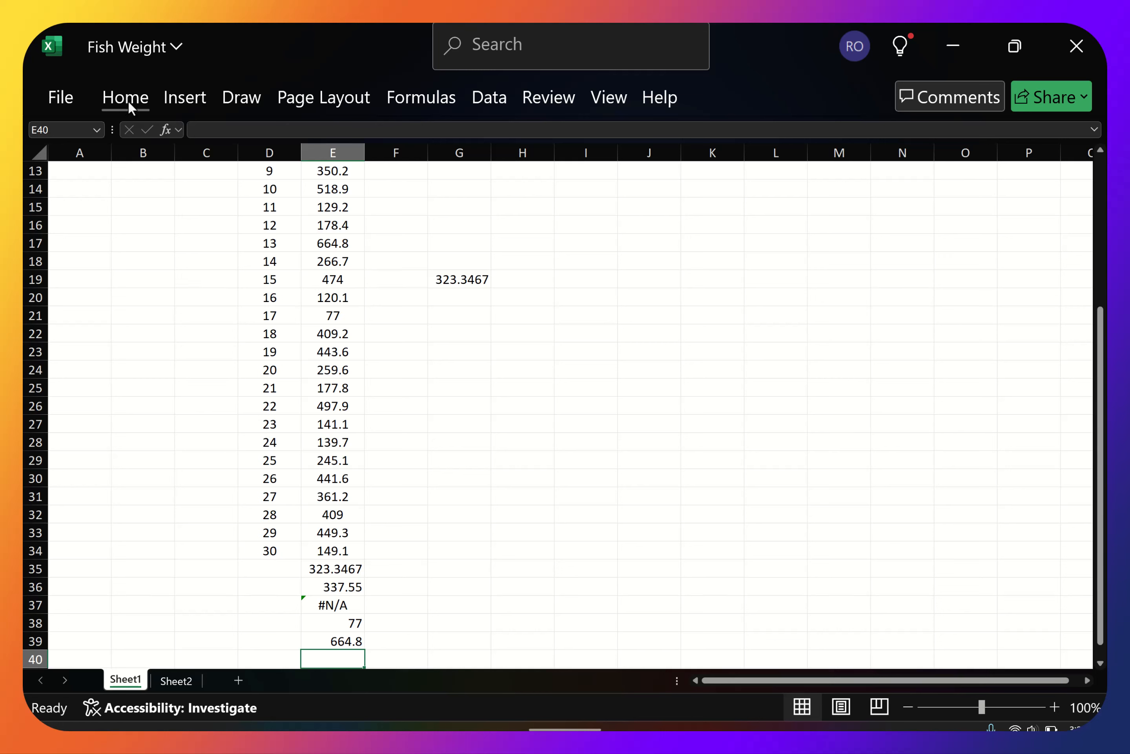
Calculate the maximum of E5:E34 again with a MAX formula in cell G21 and check it against the one in E39.
left_click(466, 317)
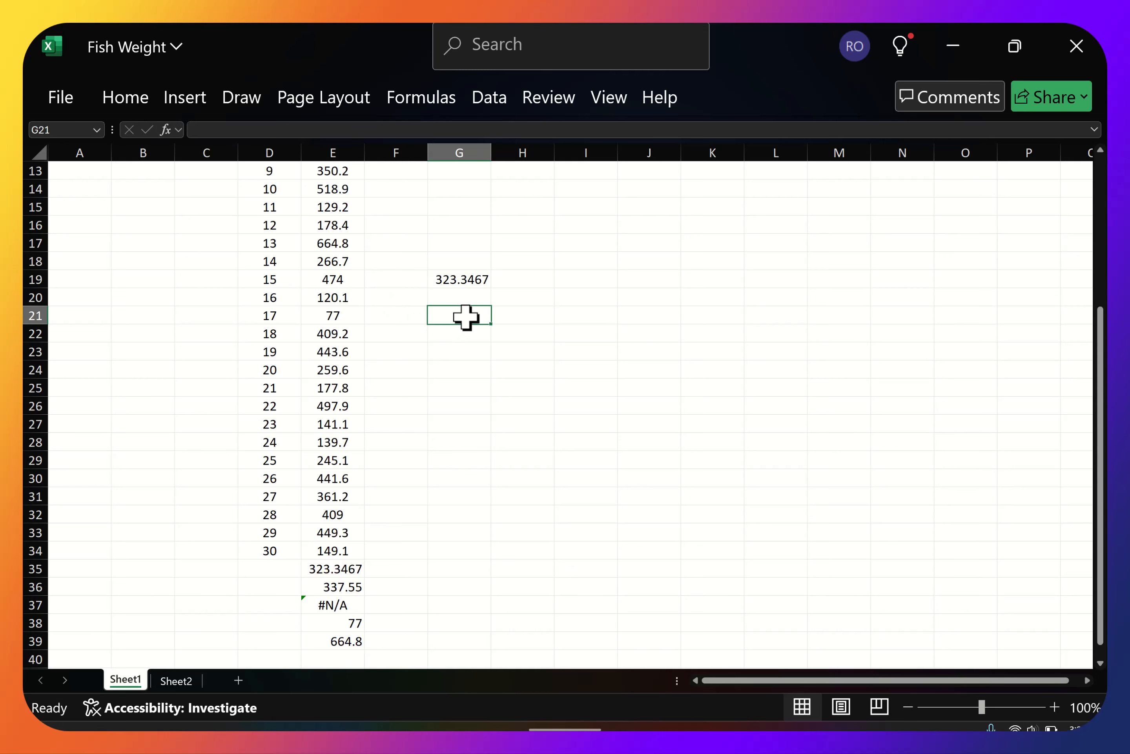
type("=")
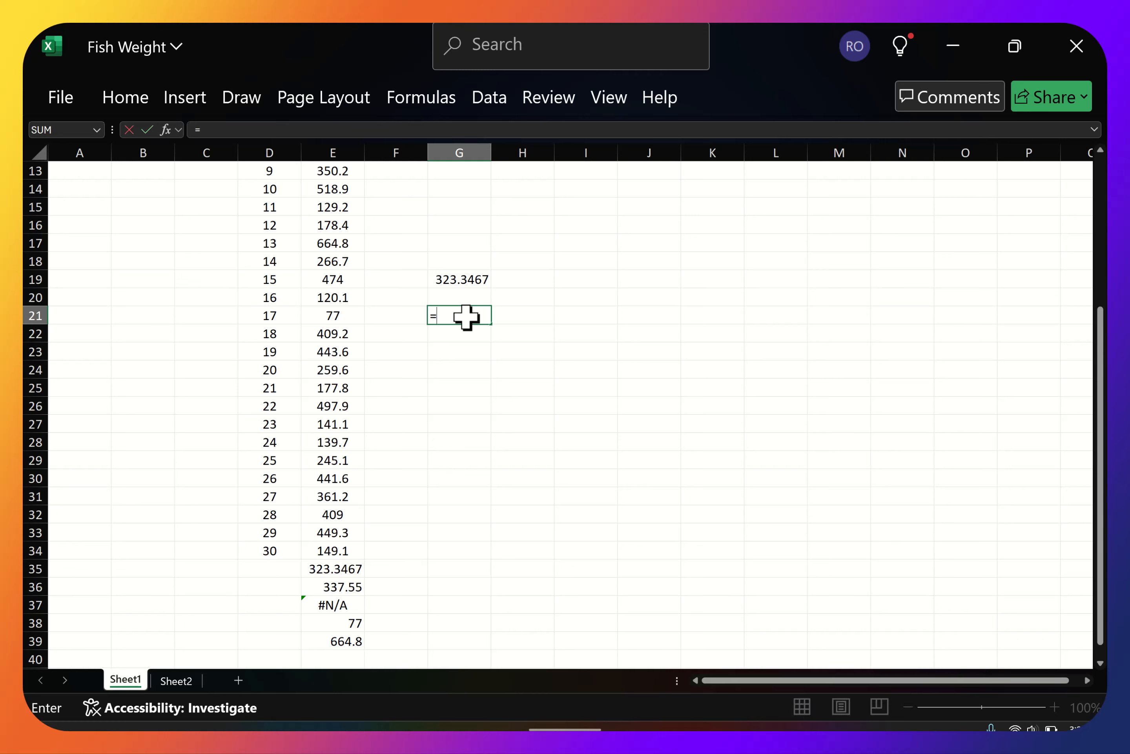
type("m")
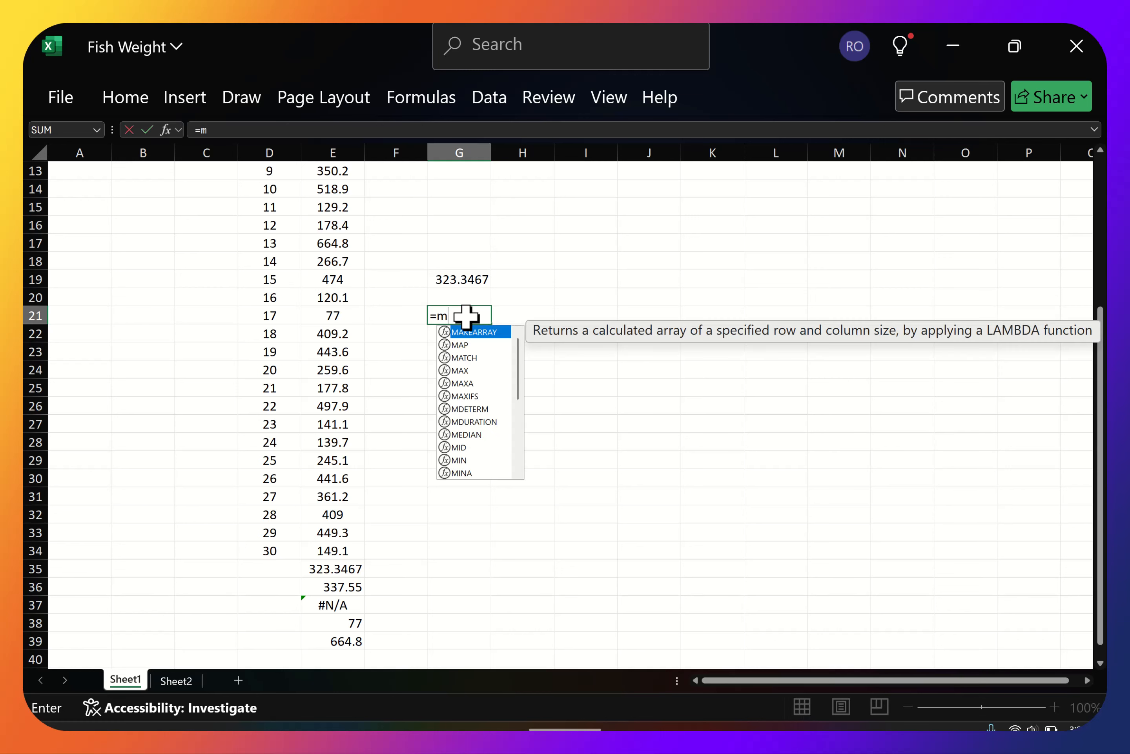
type("ax(")
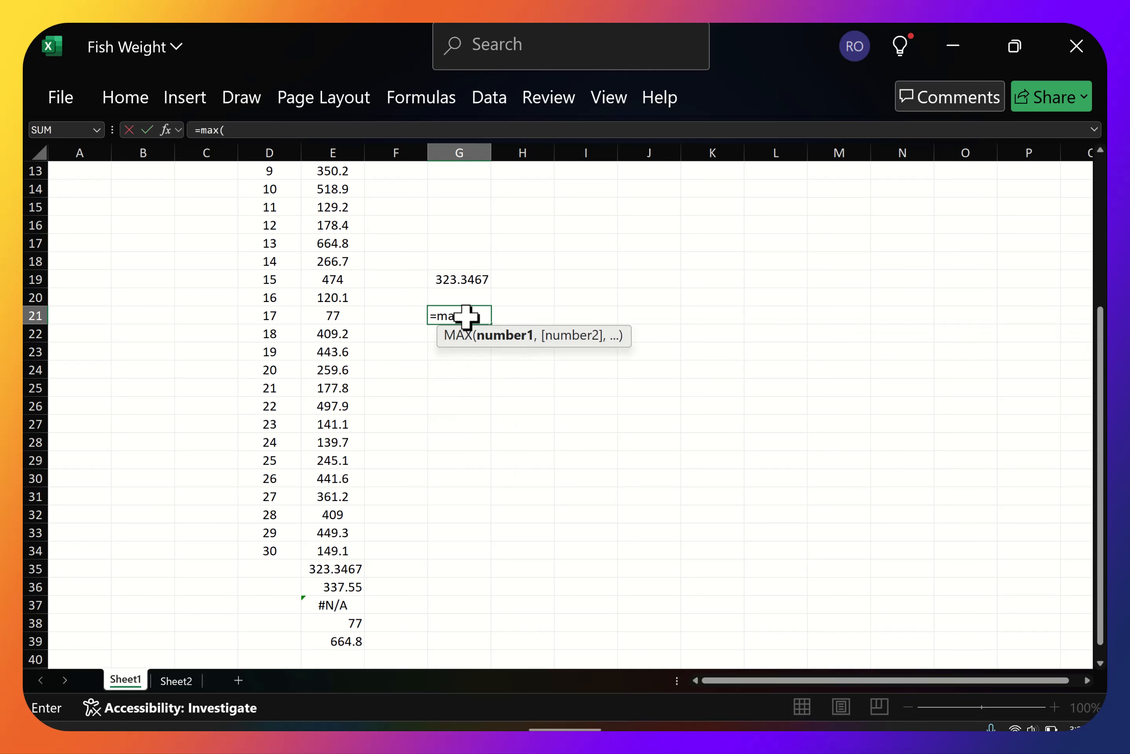
left_click_drag(336, 550, 330, 191)
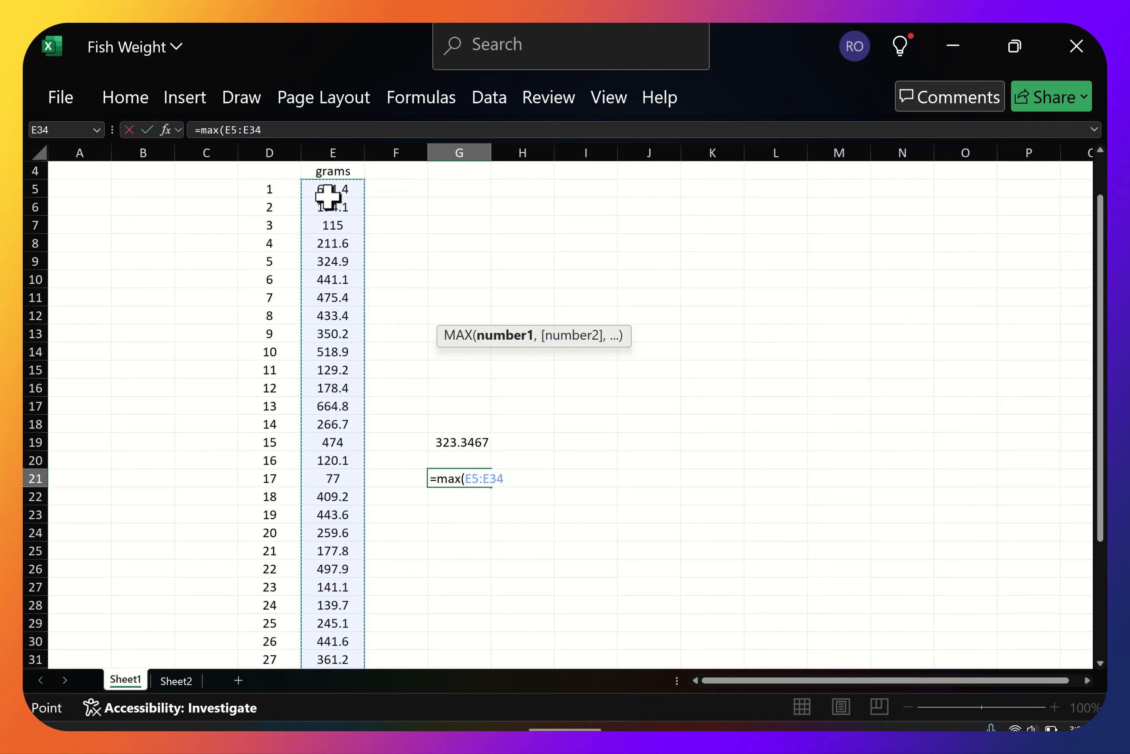
type(")")
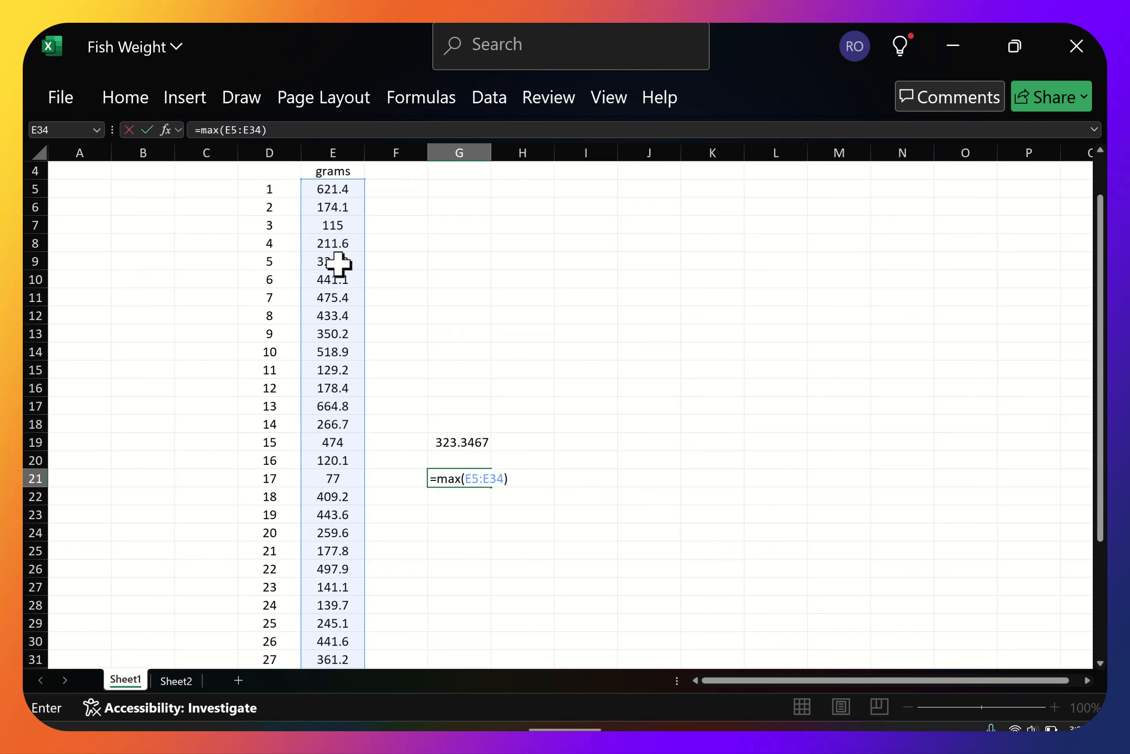
key("Return")
scroll(465, 615, "down", 5)
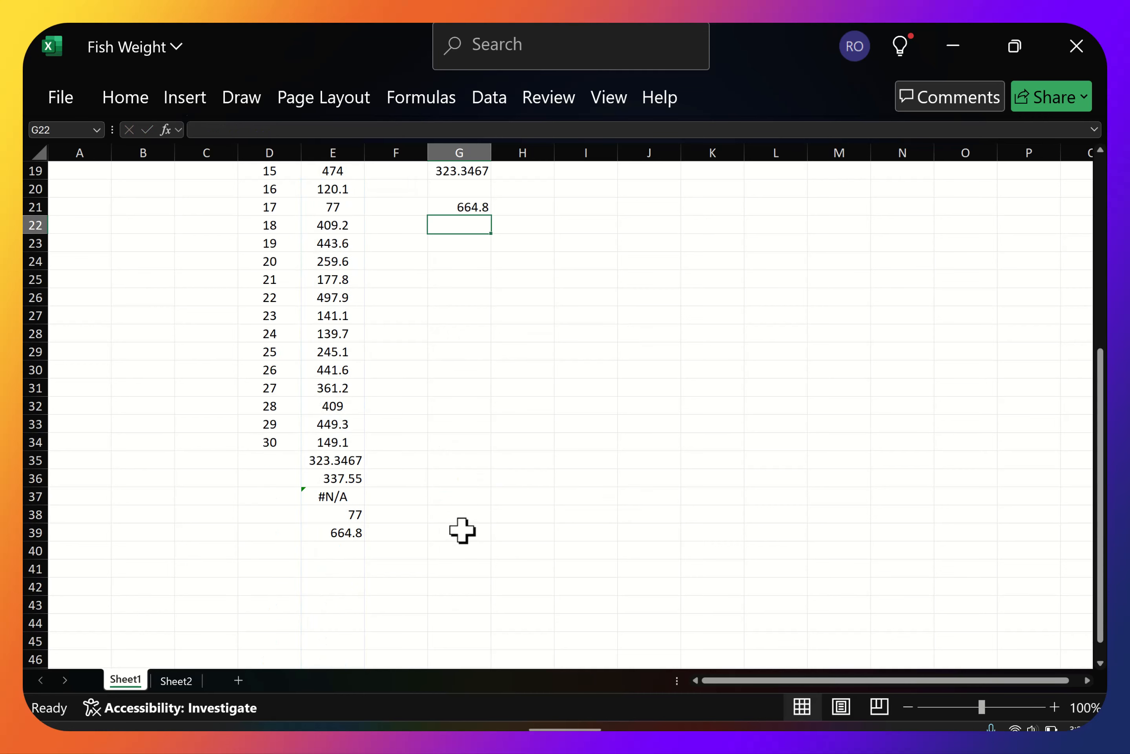
left_click(329, 533)
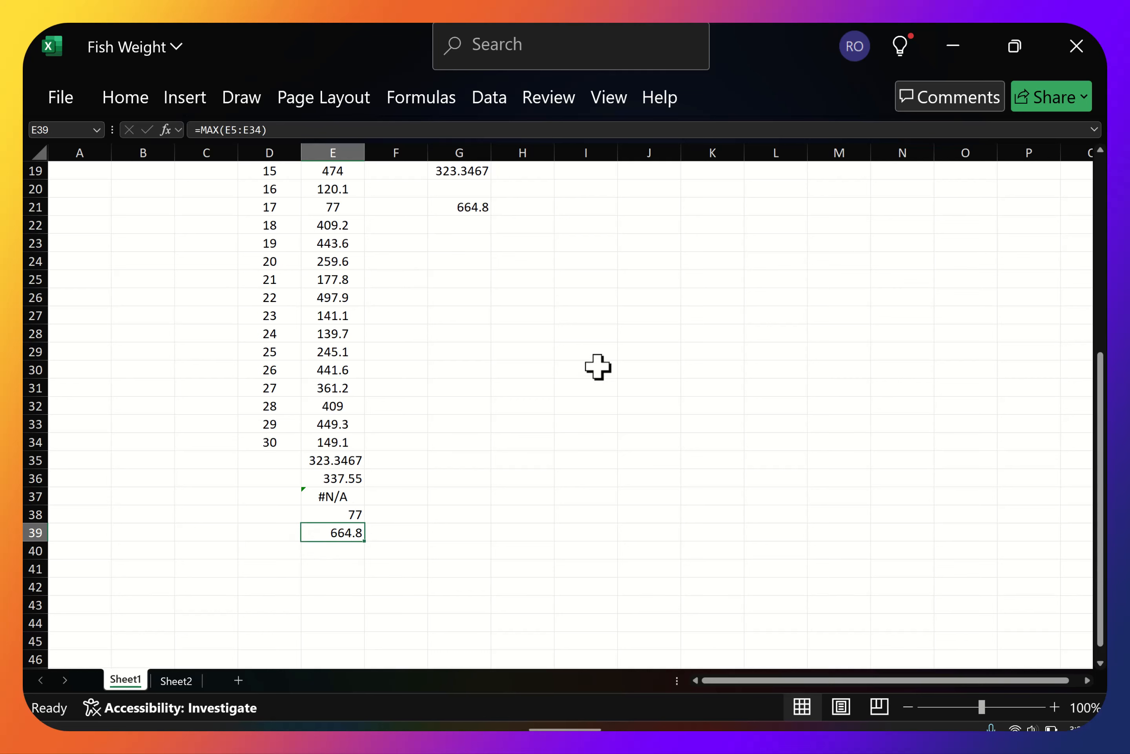
scroll(587, 387, "up", 2)
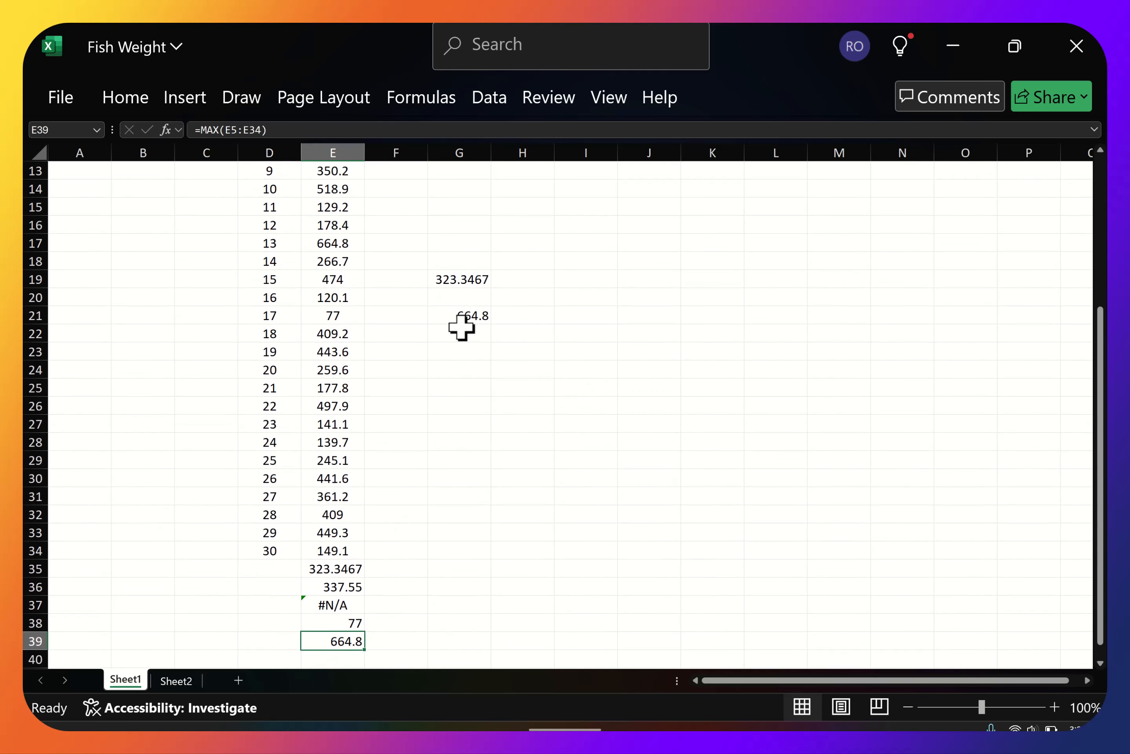
Review the functions offered by AutoSum and inspect the average formula in cell E35.
left_click(132, 103)
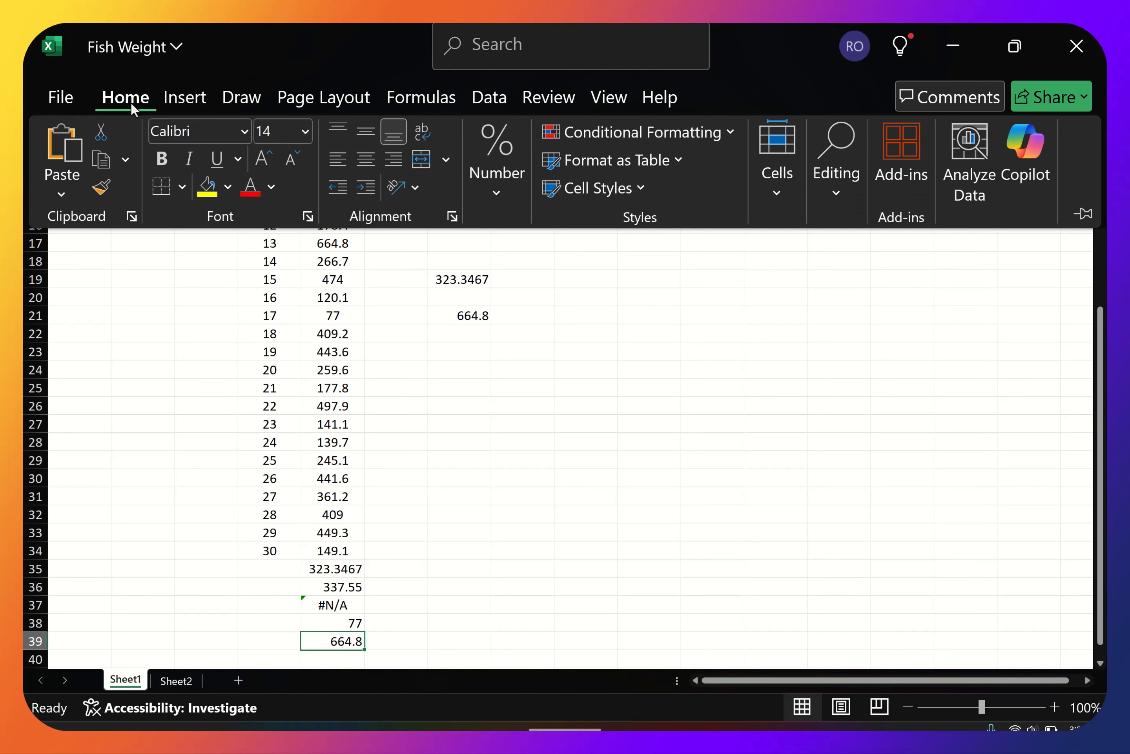
left_click(838, 191)
left_click(914, 242)
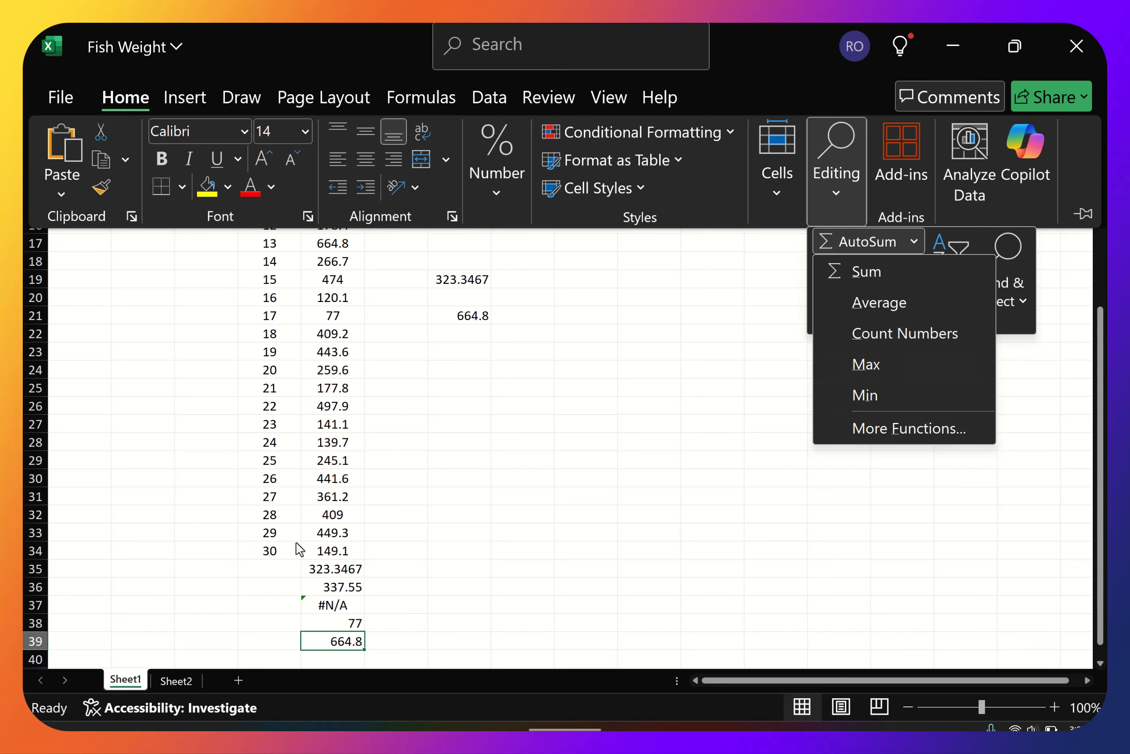
left_click(332, 574)
left_click(330, 570)
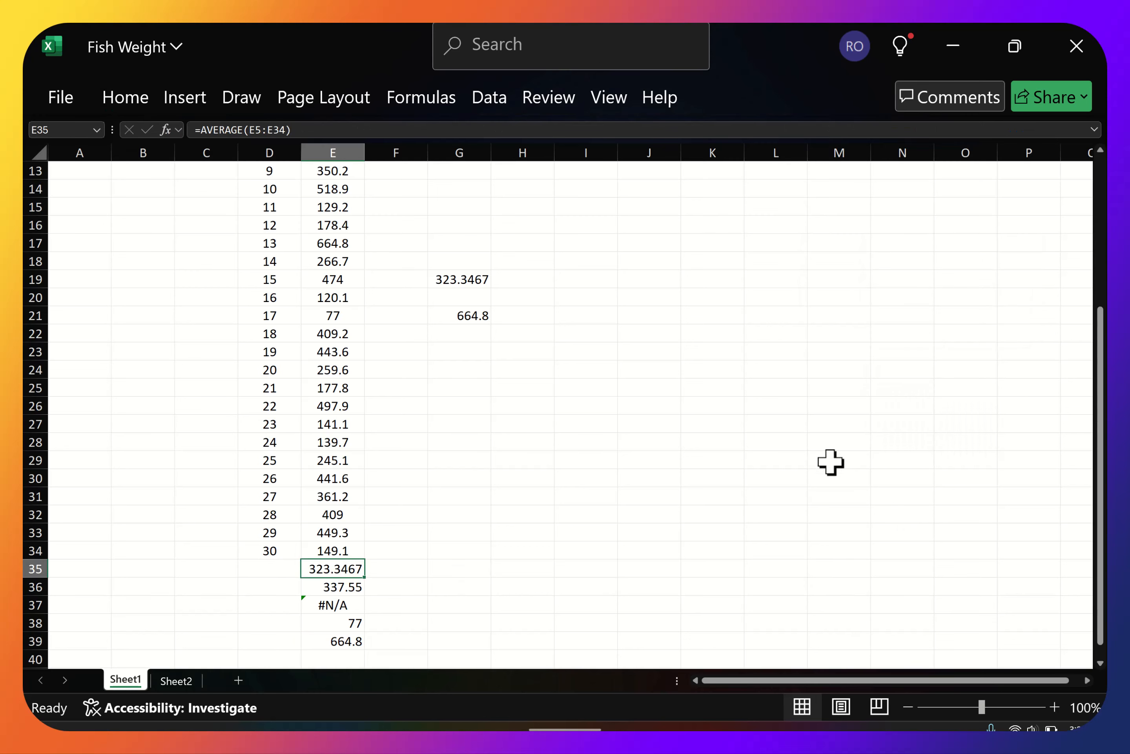